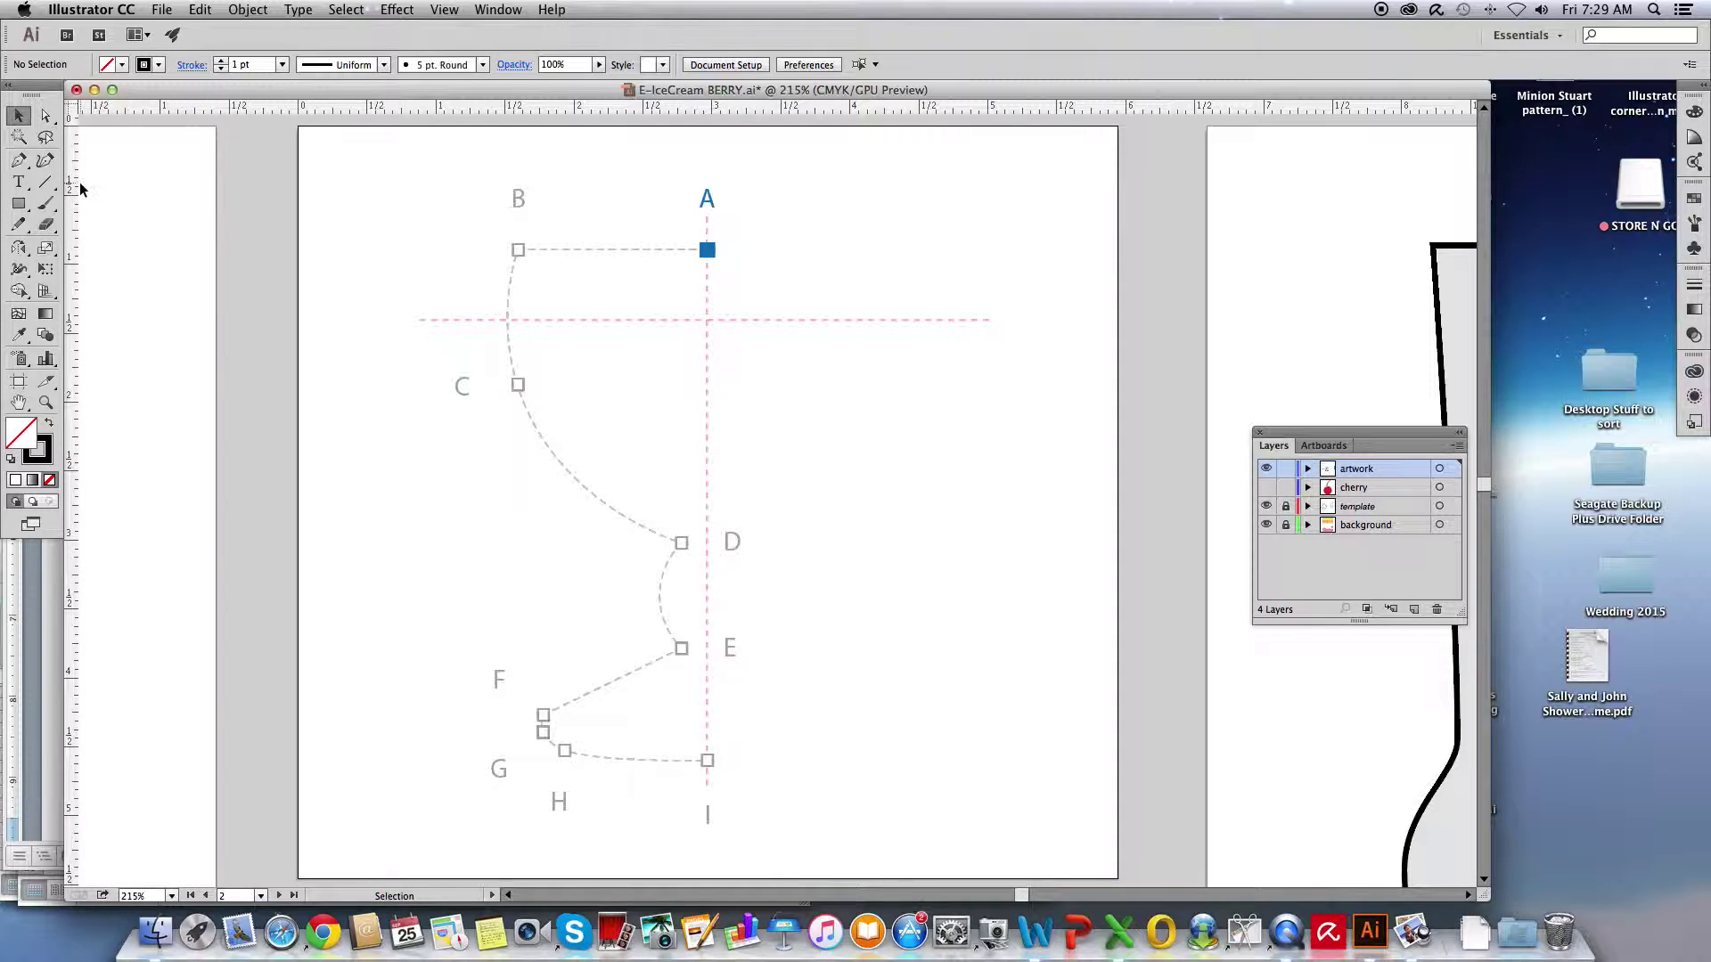
- Switch to the Curvature tool and place the first anchor on guide point A
click(11, 87)
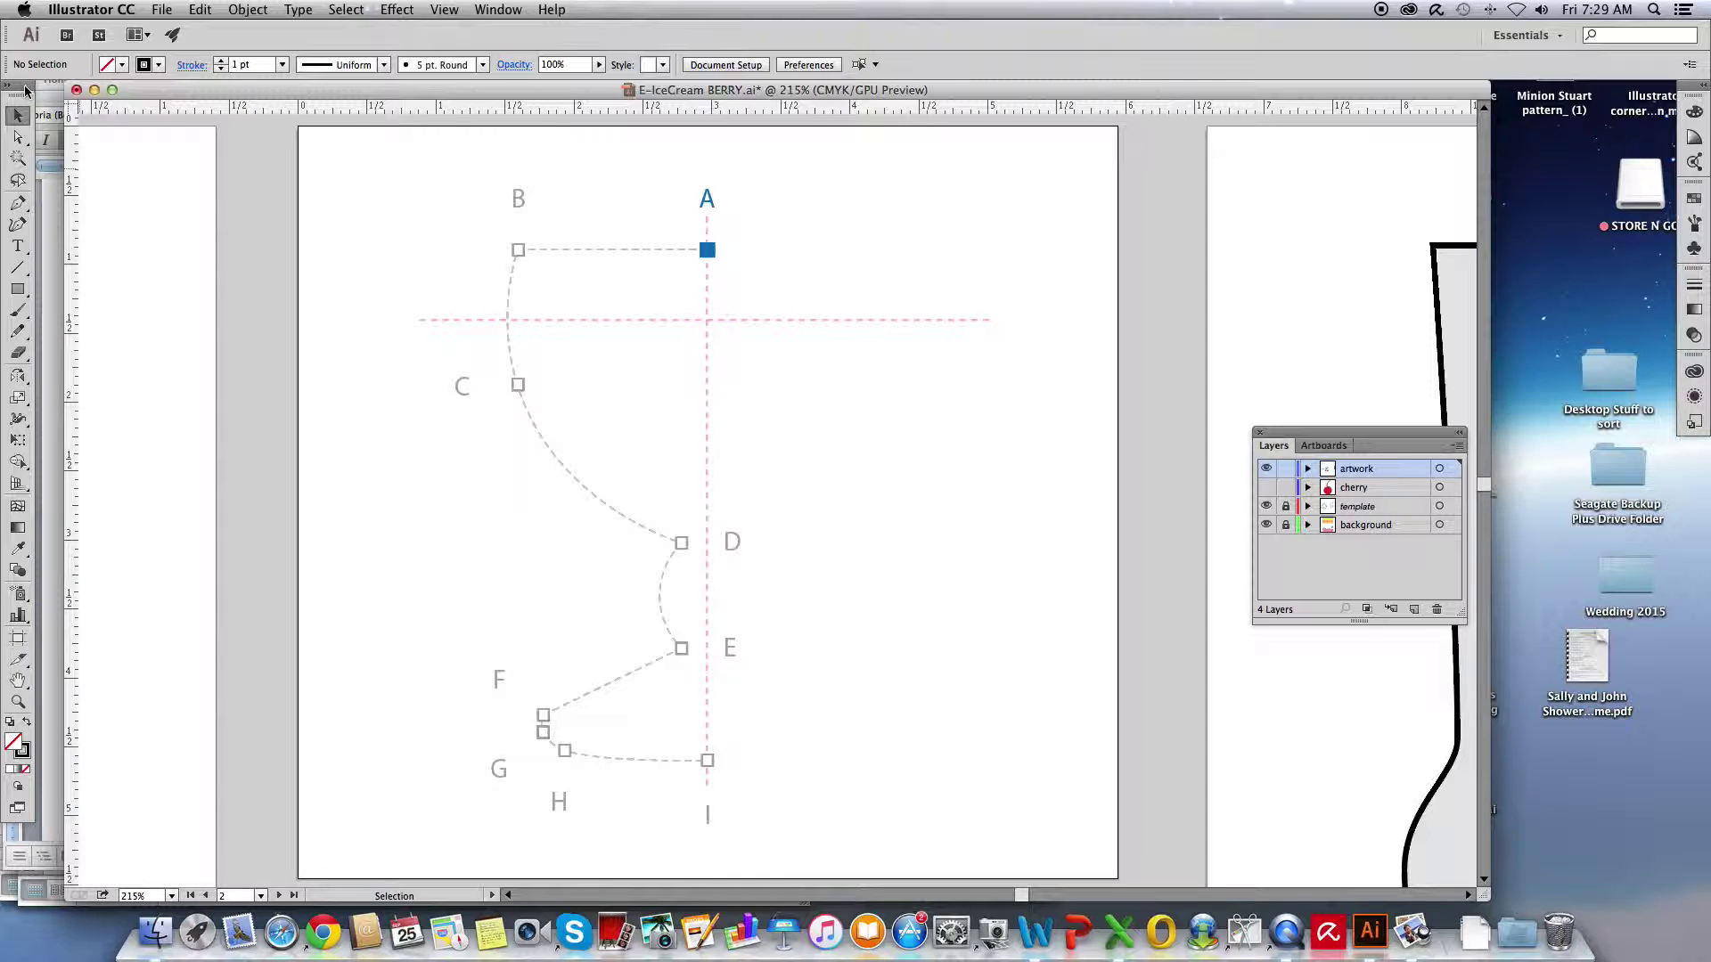
click(11, 86)
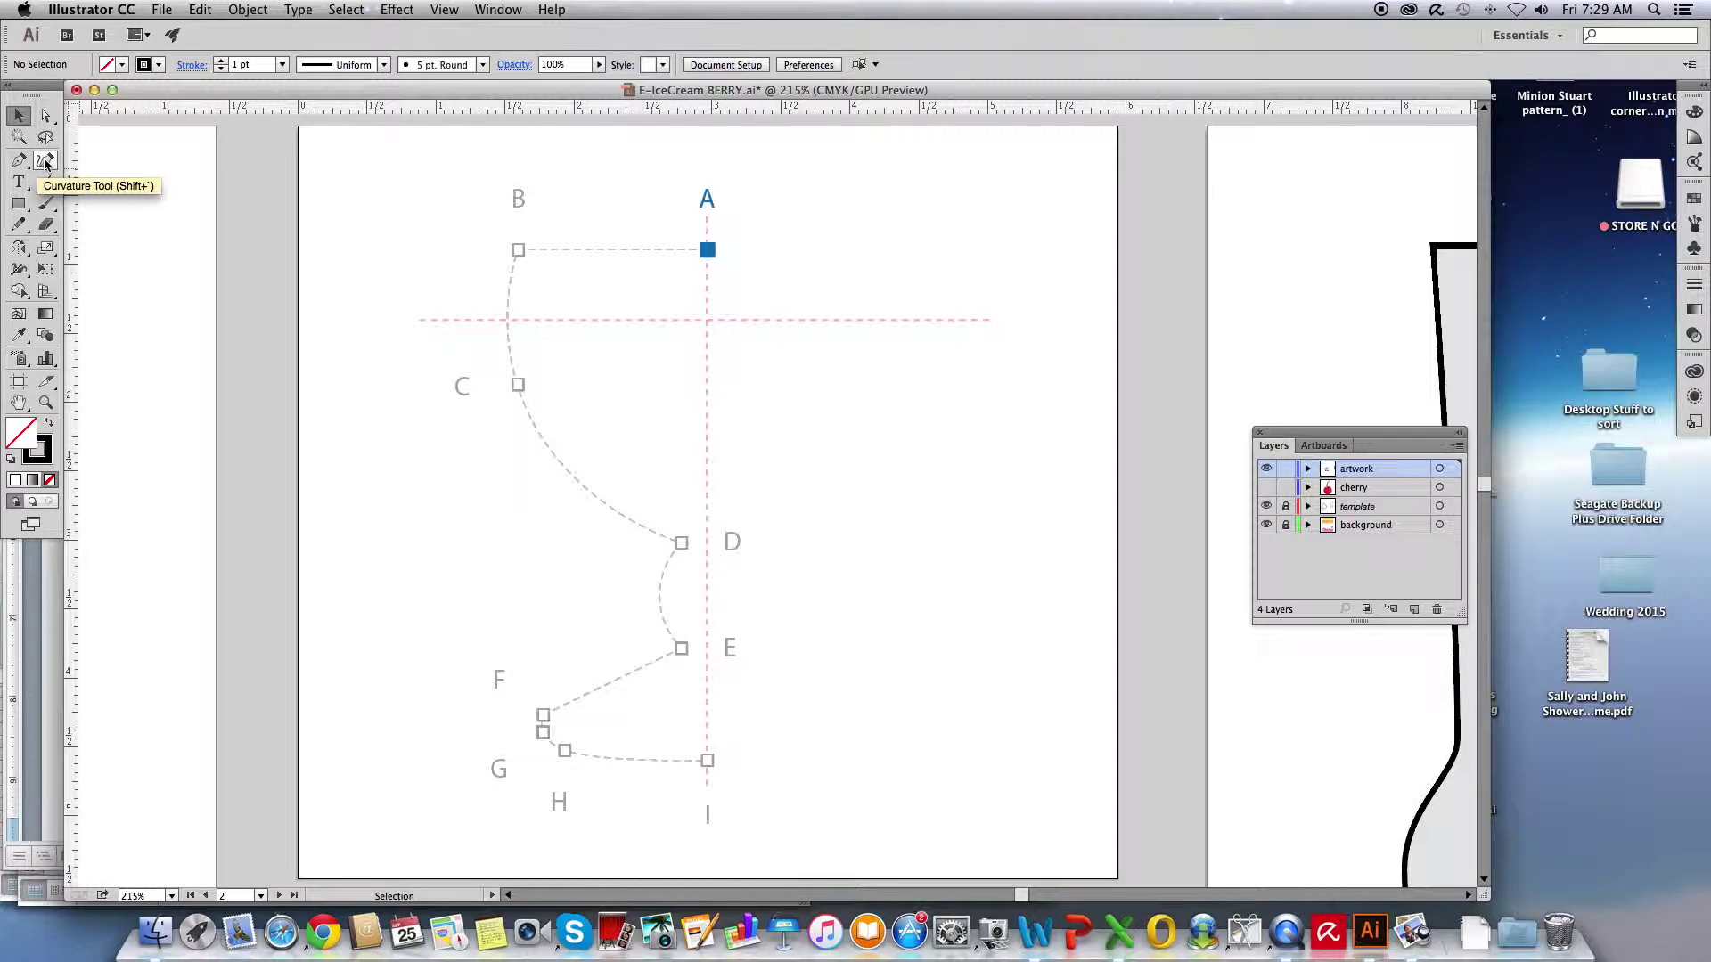
click(45, 161)
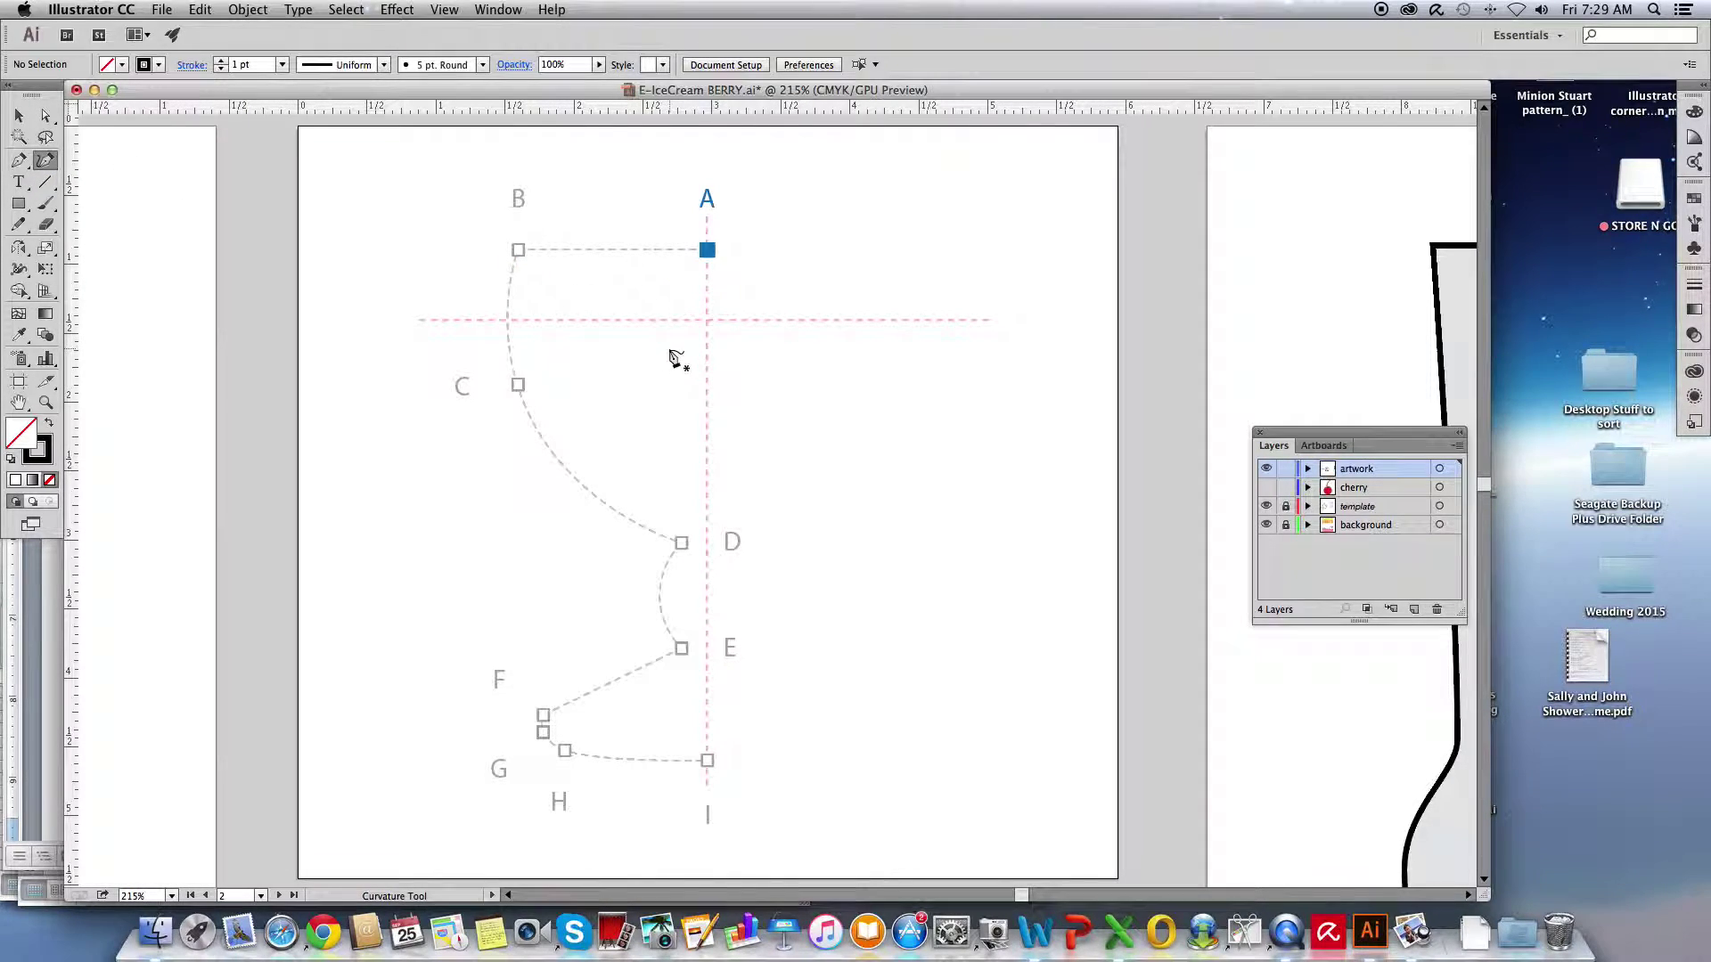
click(707, 250)
click(706, 250)
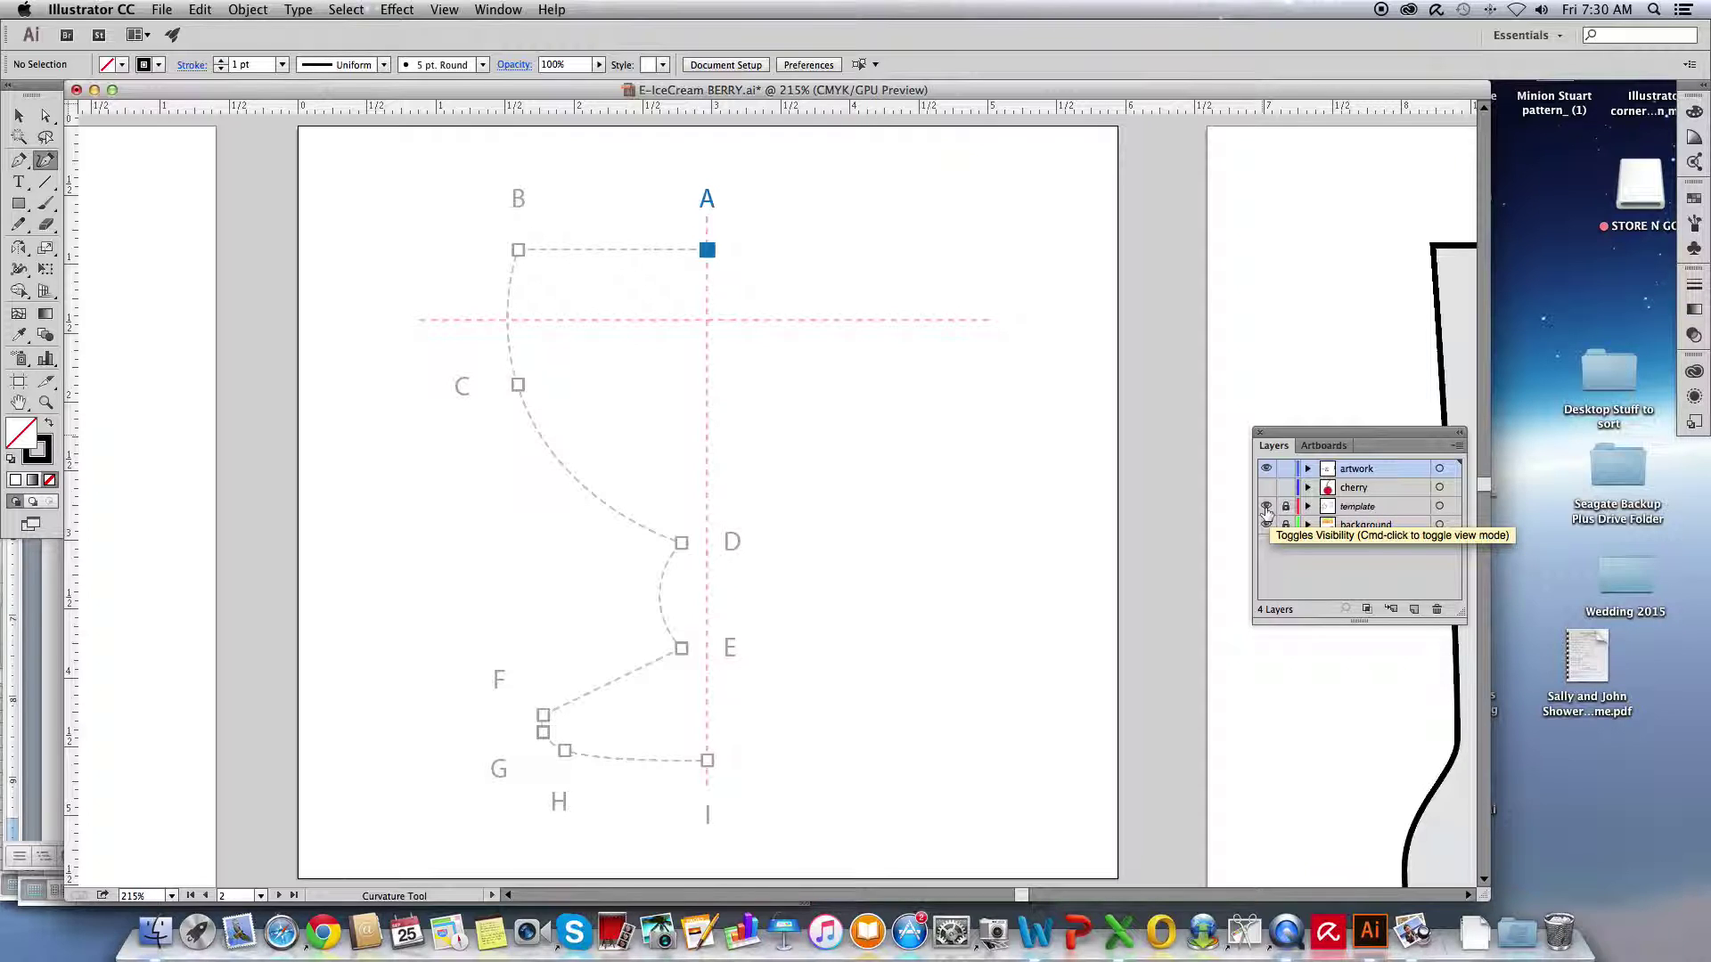
- Hide and re-show the template layer, then start the path with an anchor at point A
click(1266, 506)
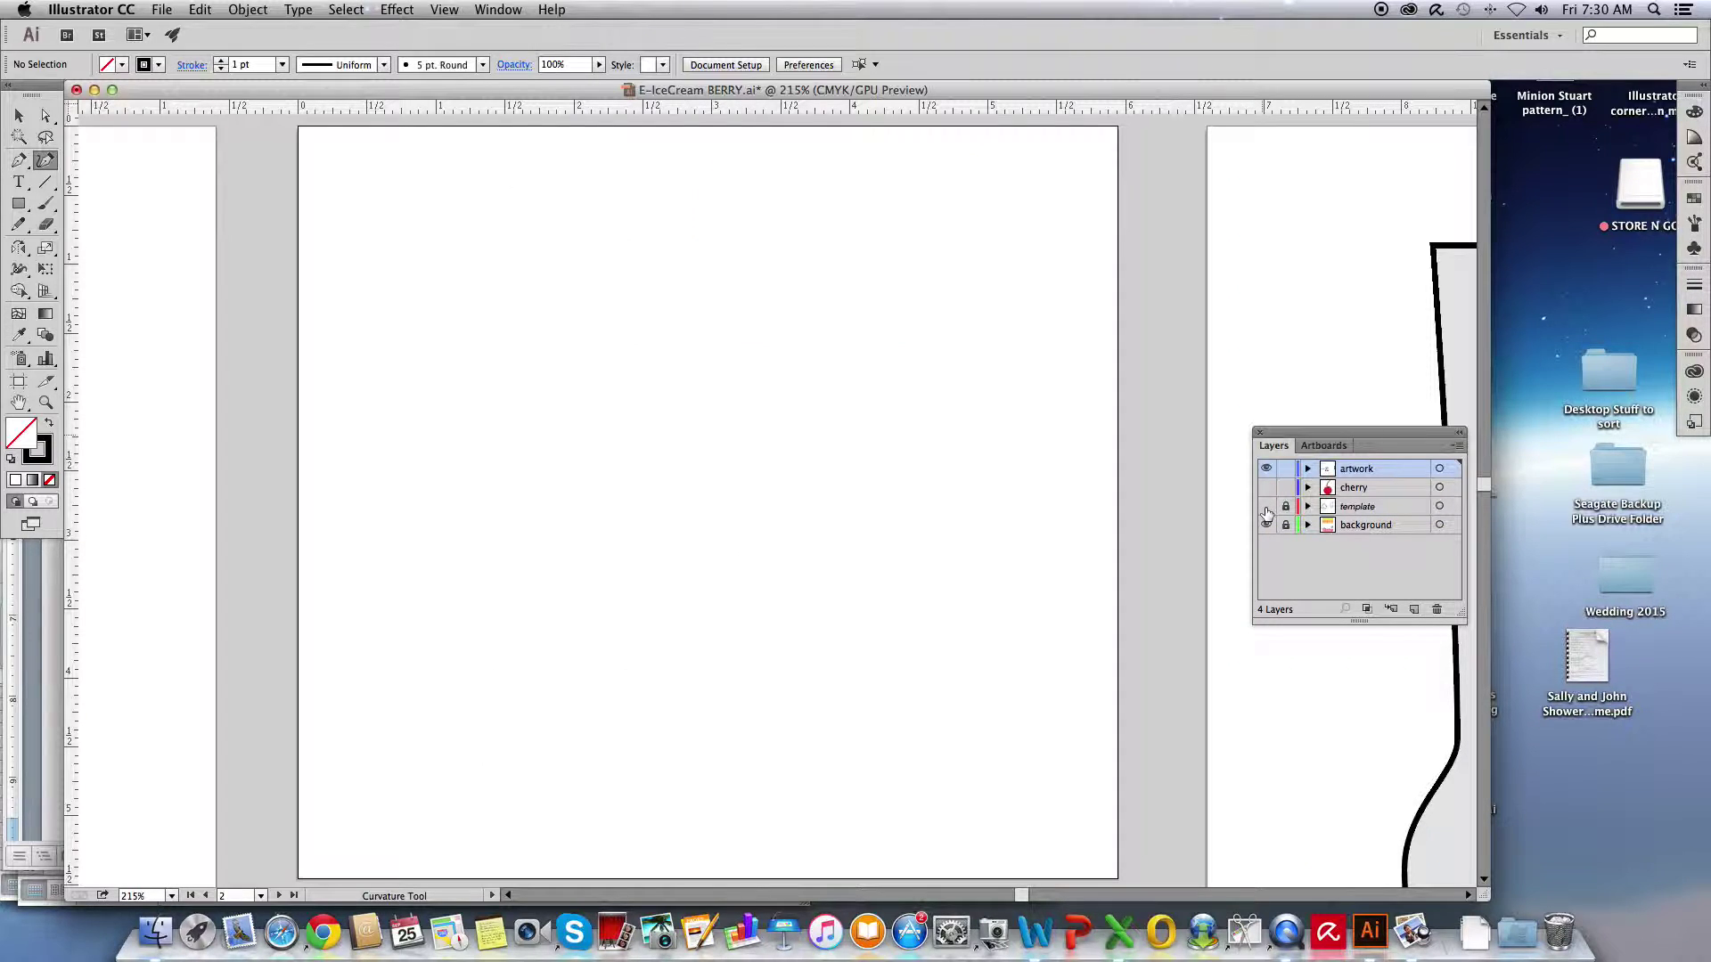
click(1266, 510)
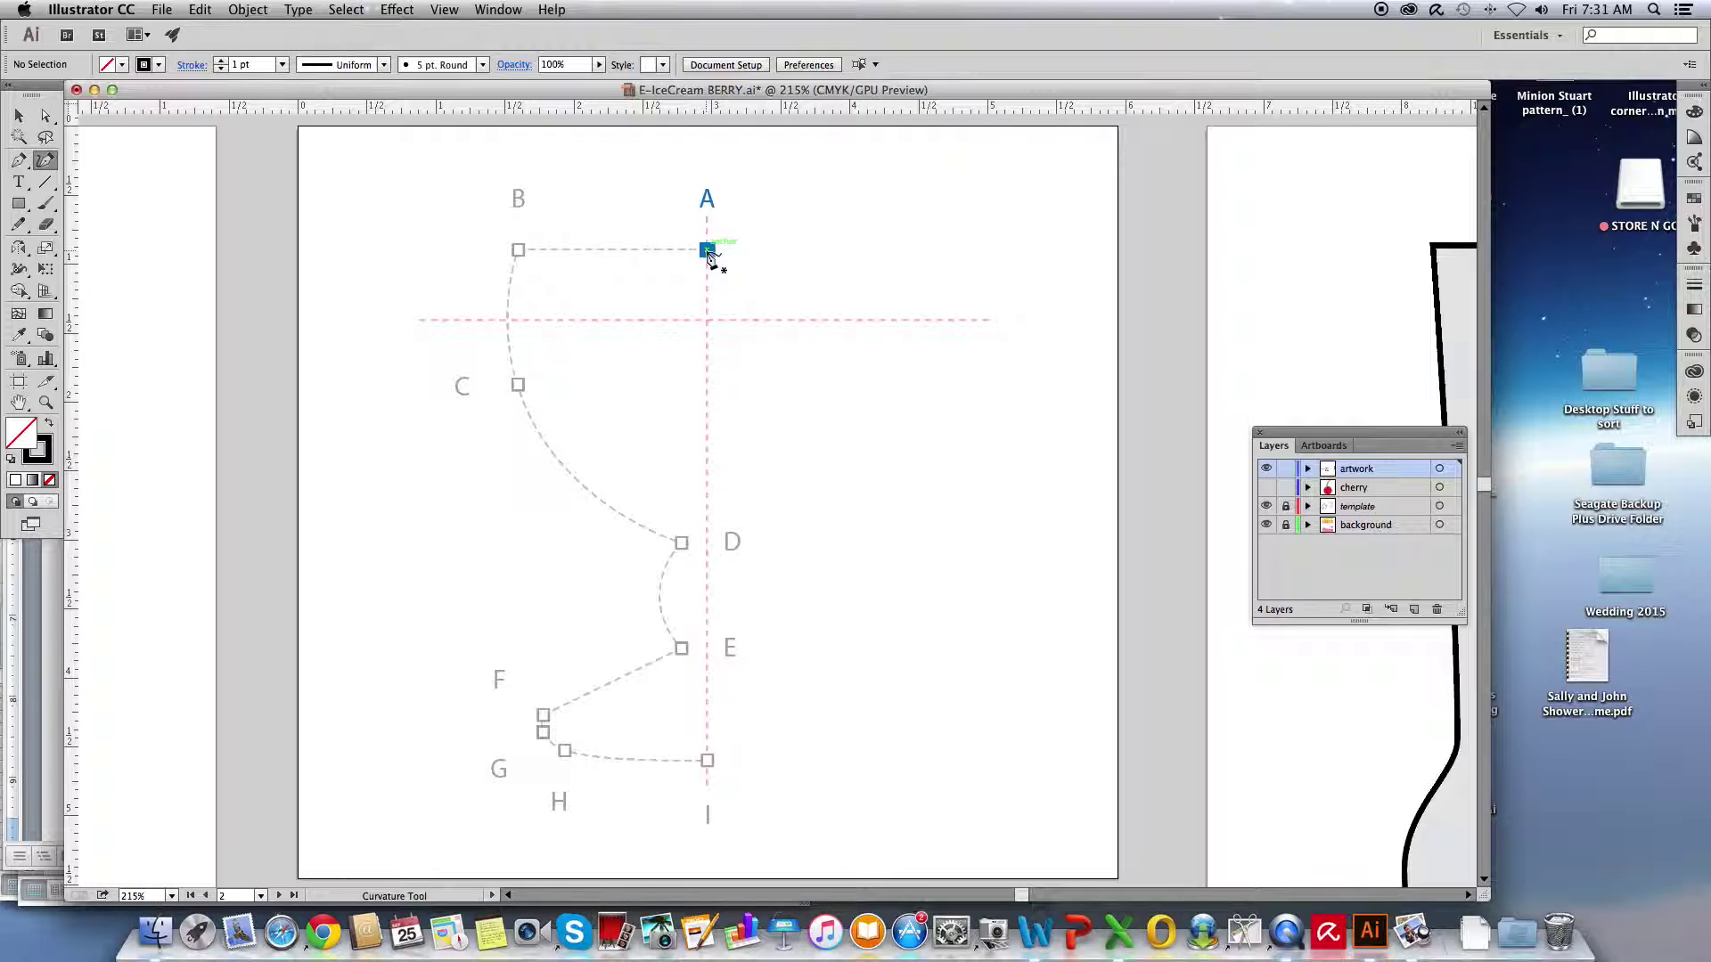
click(708, 252)
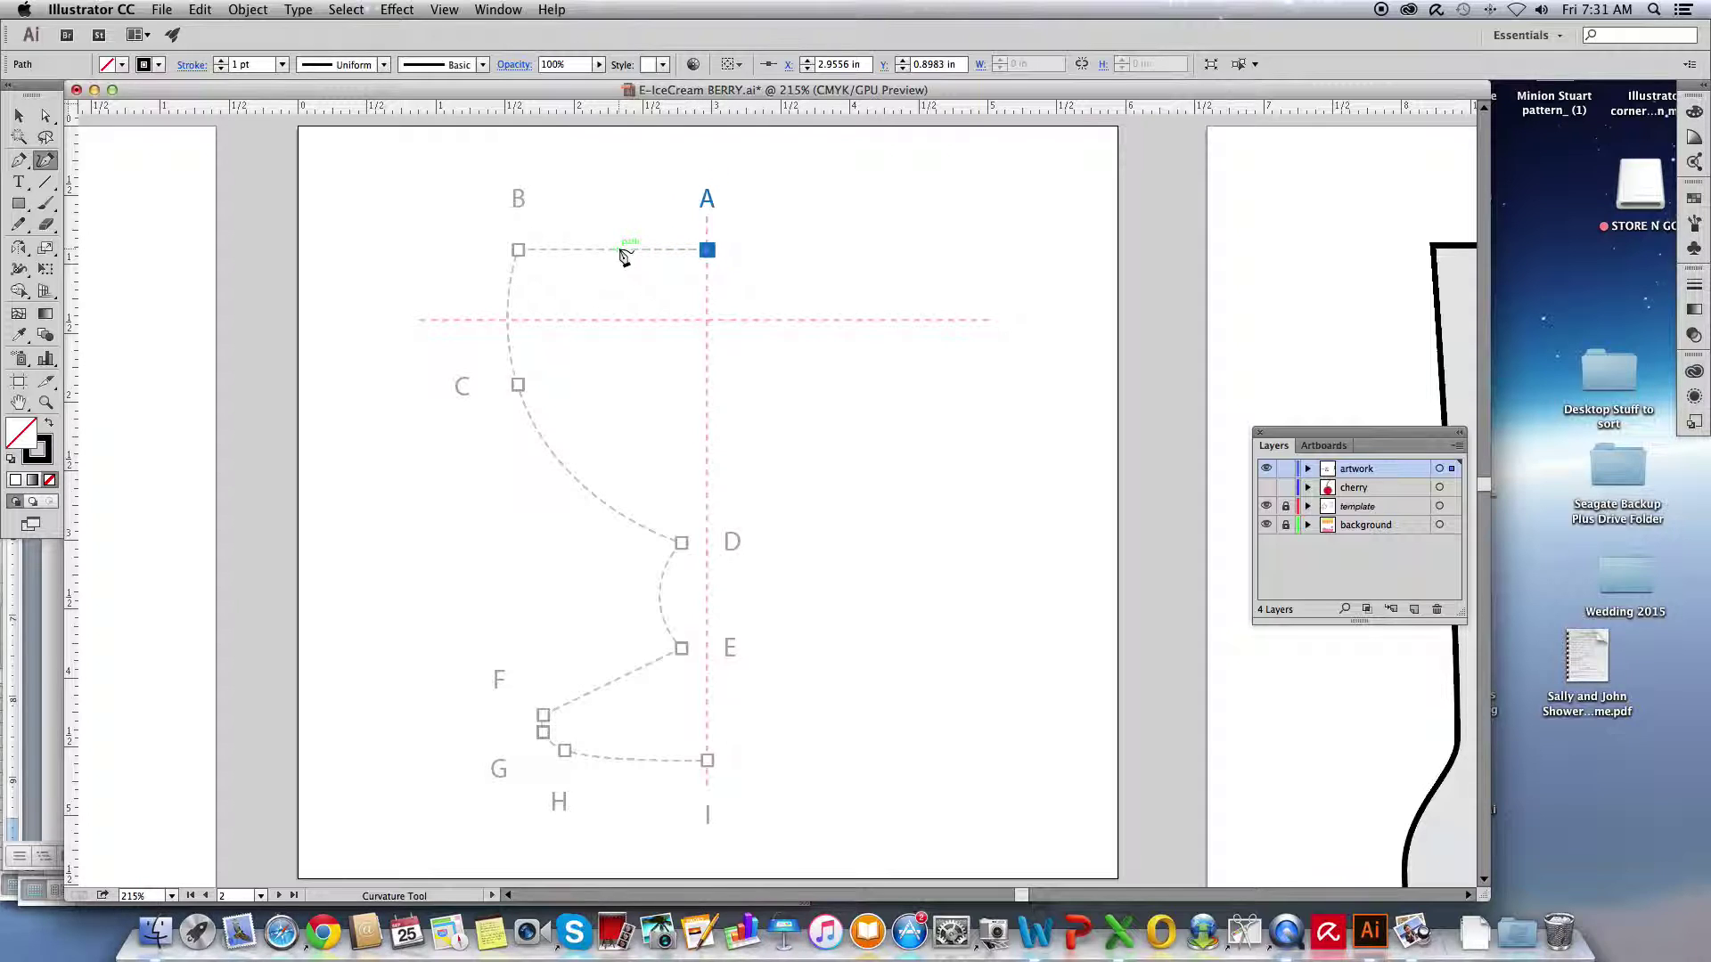
- Add curve anchors at point B and then point C
click(519, 250)
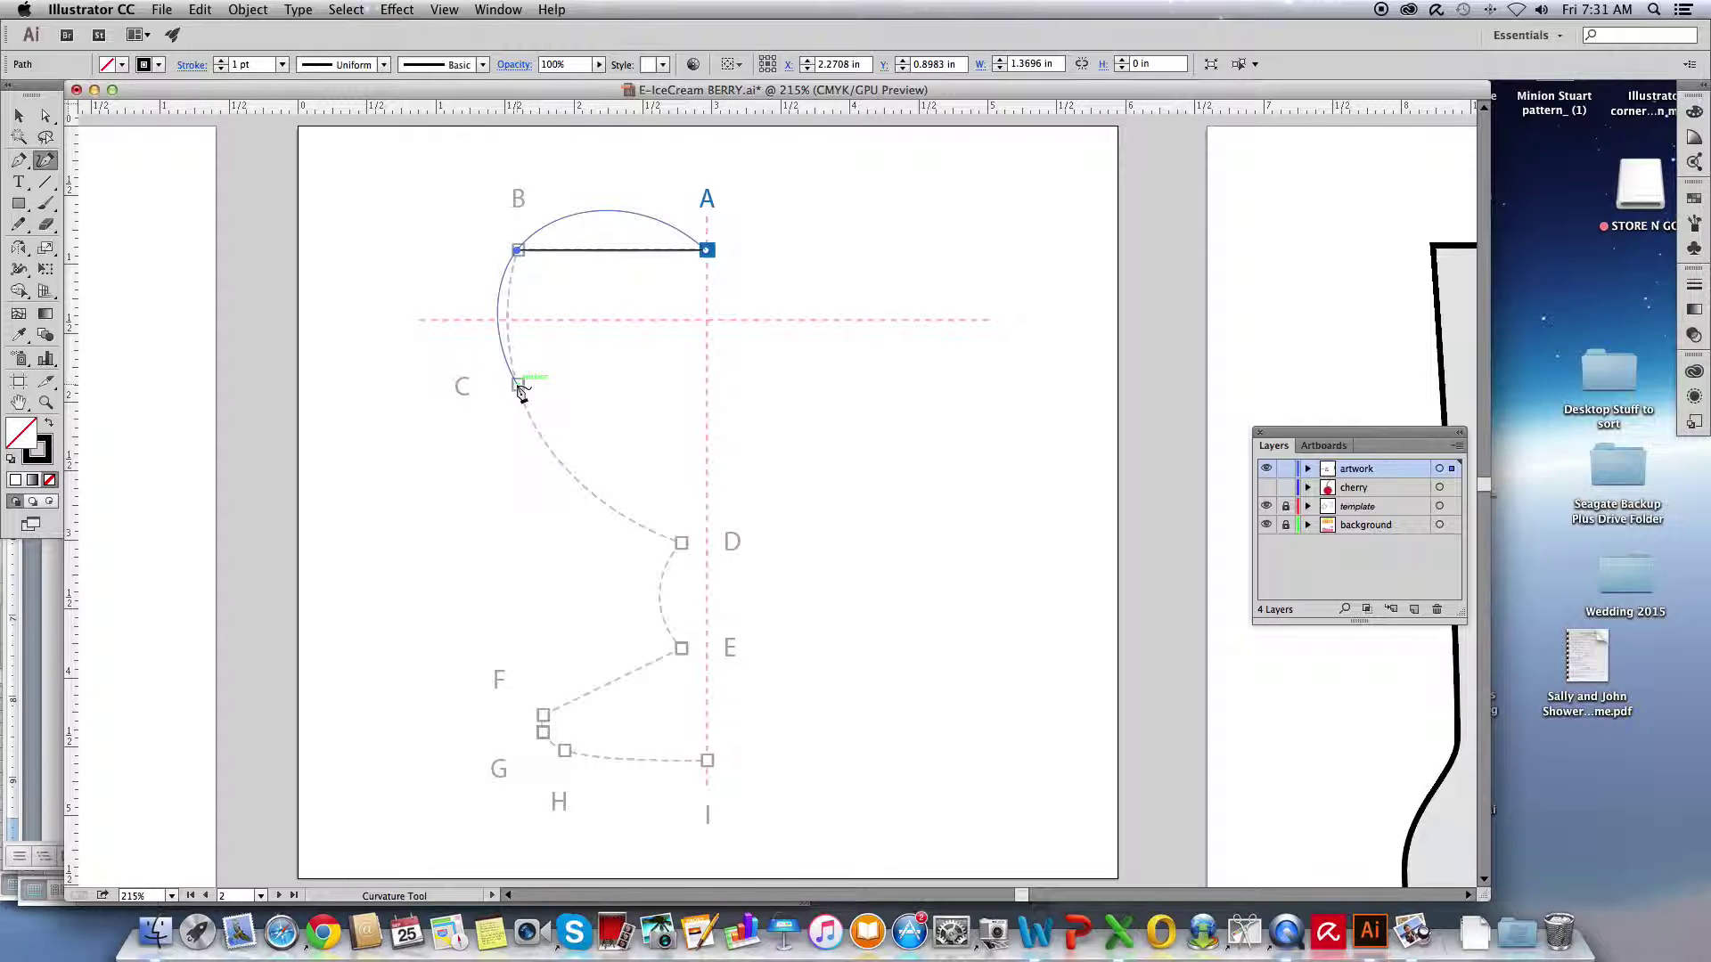
click(519, 384)
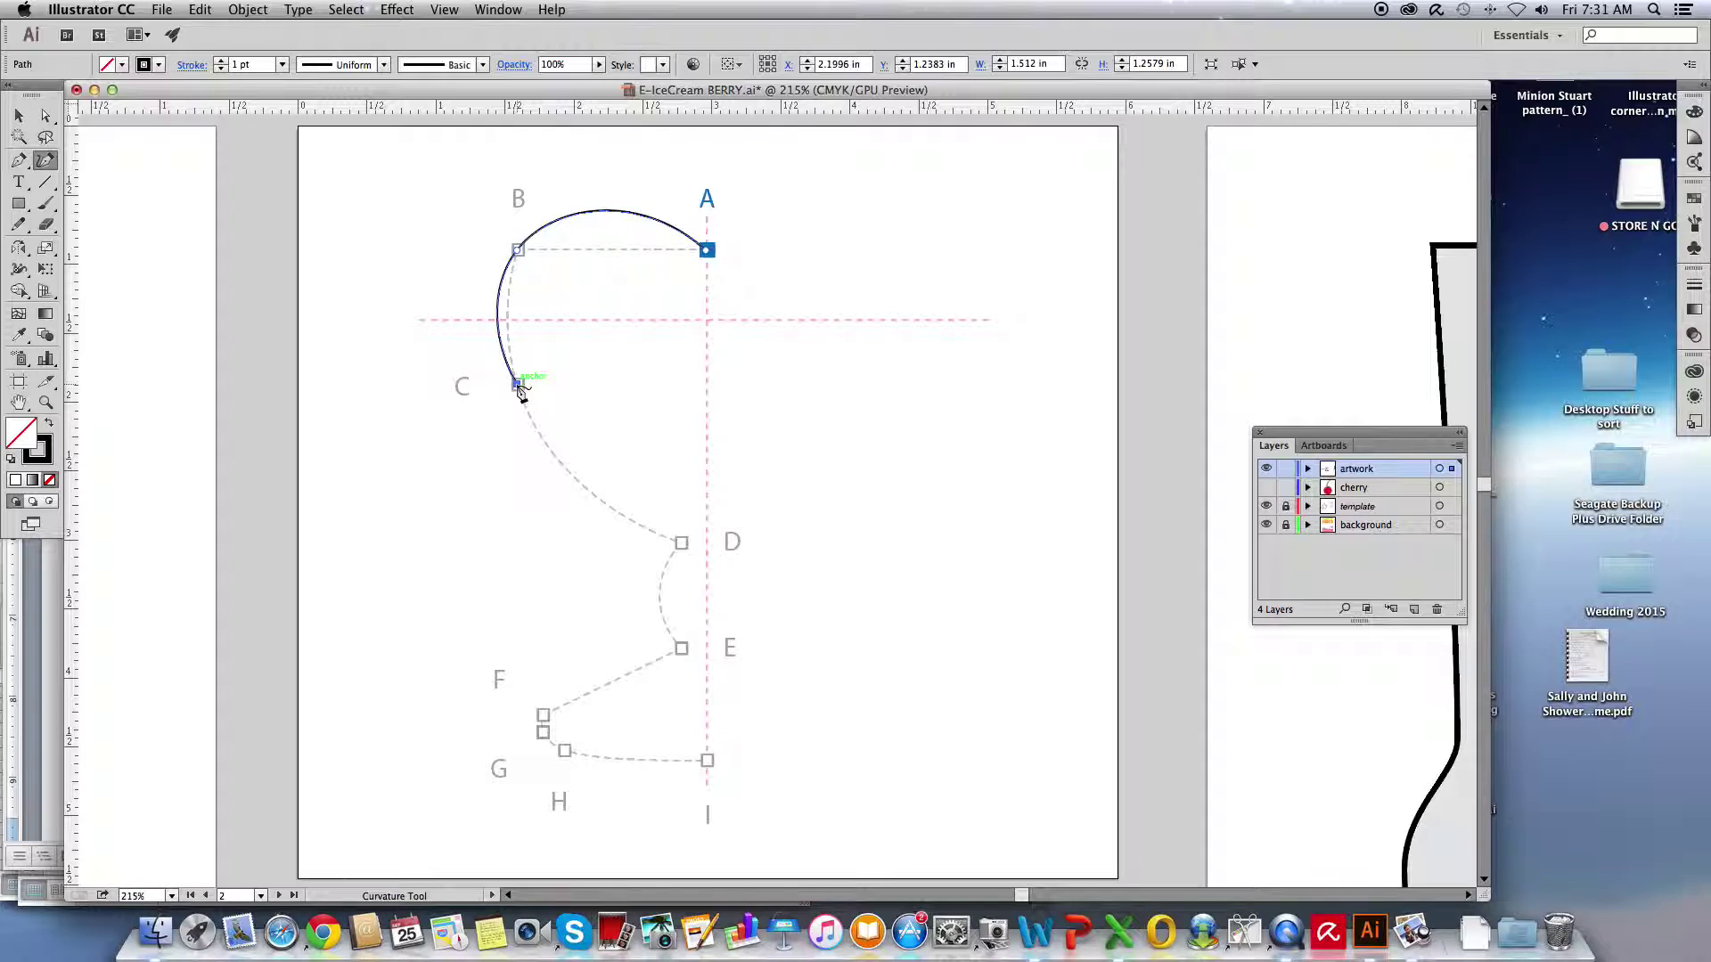
- Make anchor B a sharp corner and extend the curve down to point D
double_click(517, 248)
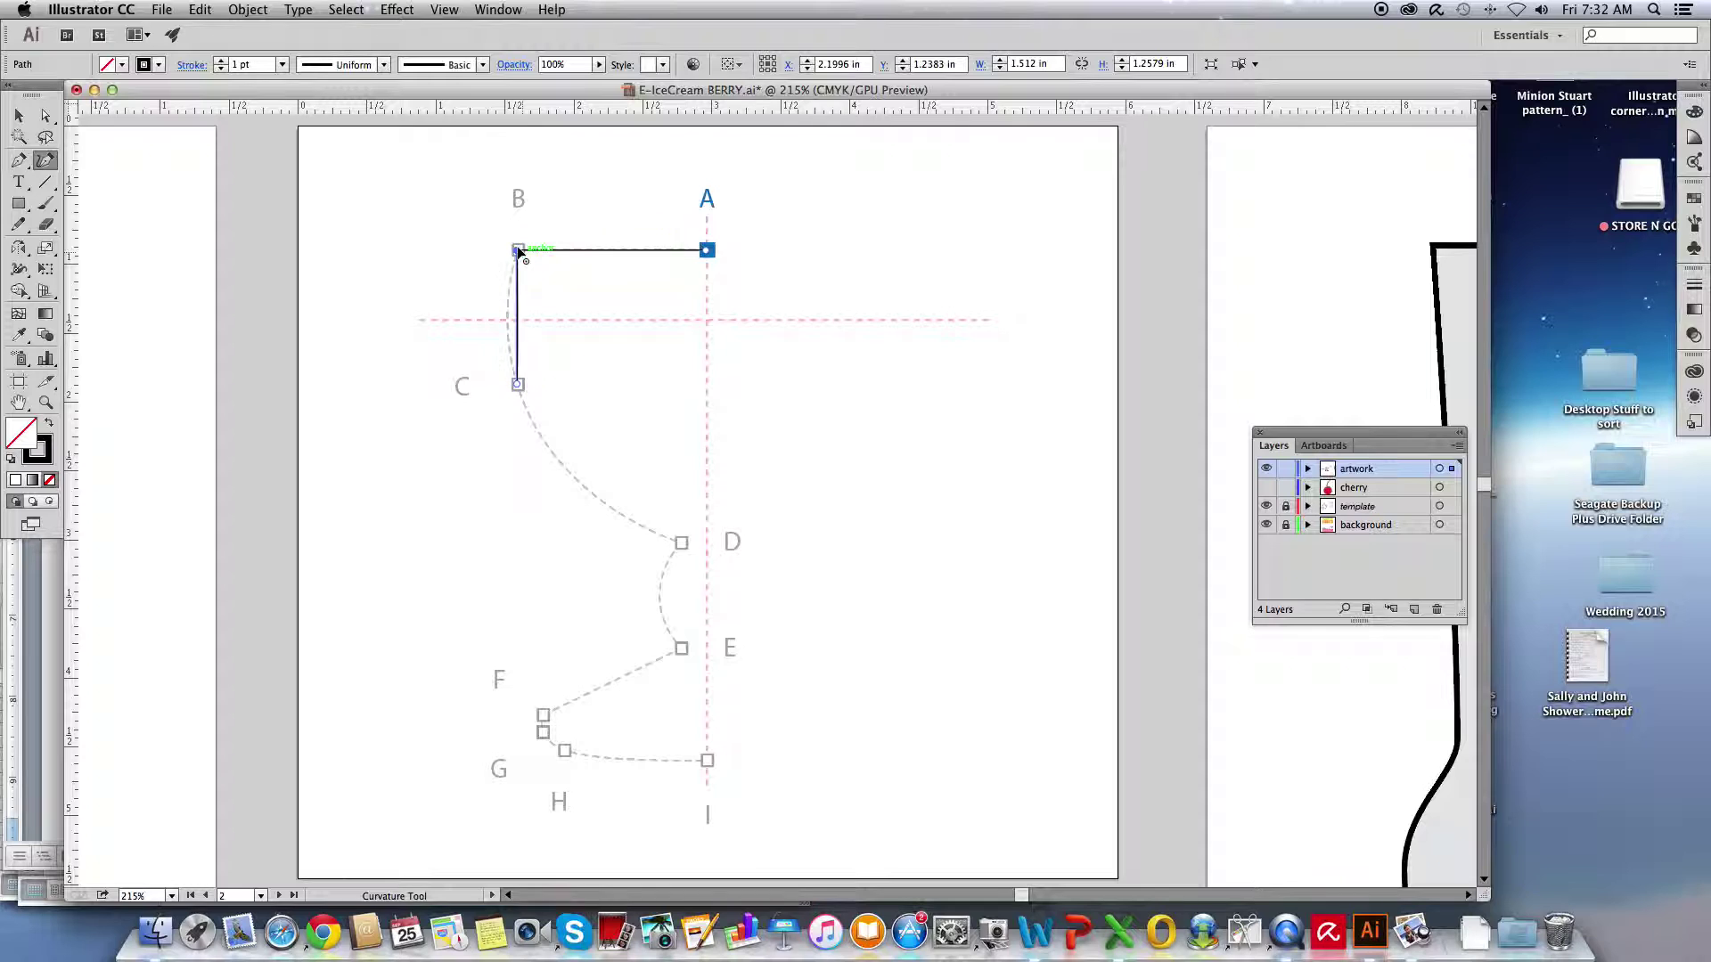
click(682, 543)
click(683, 542)
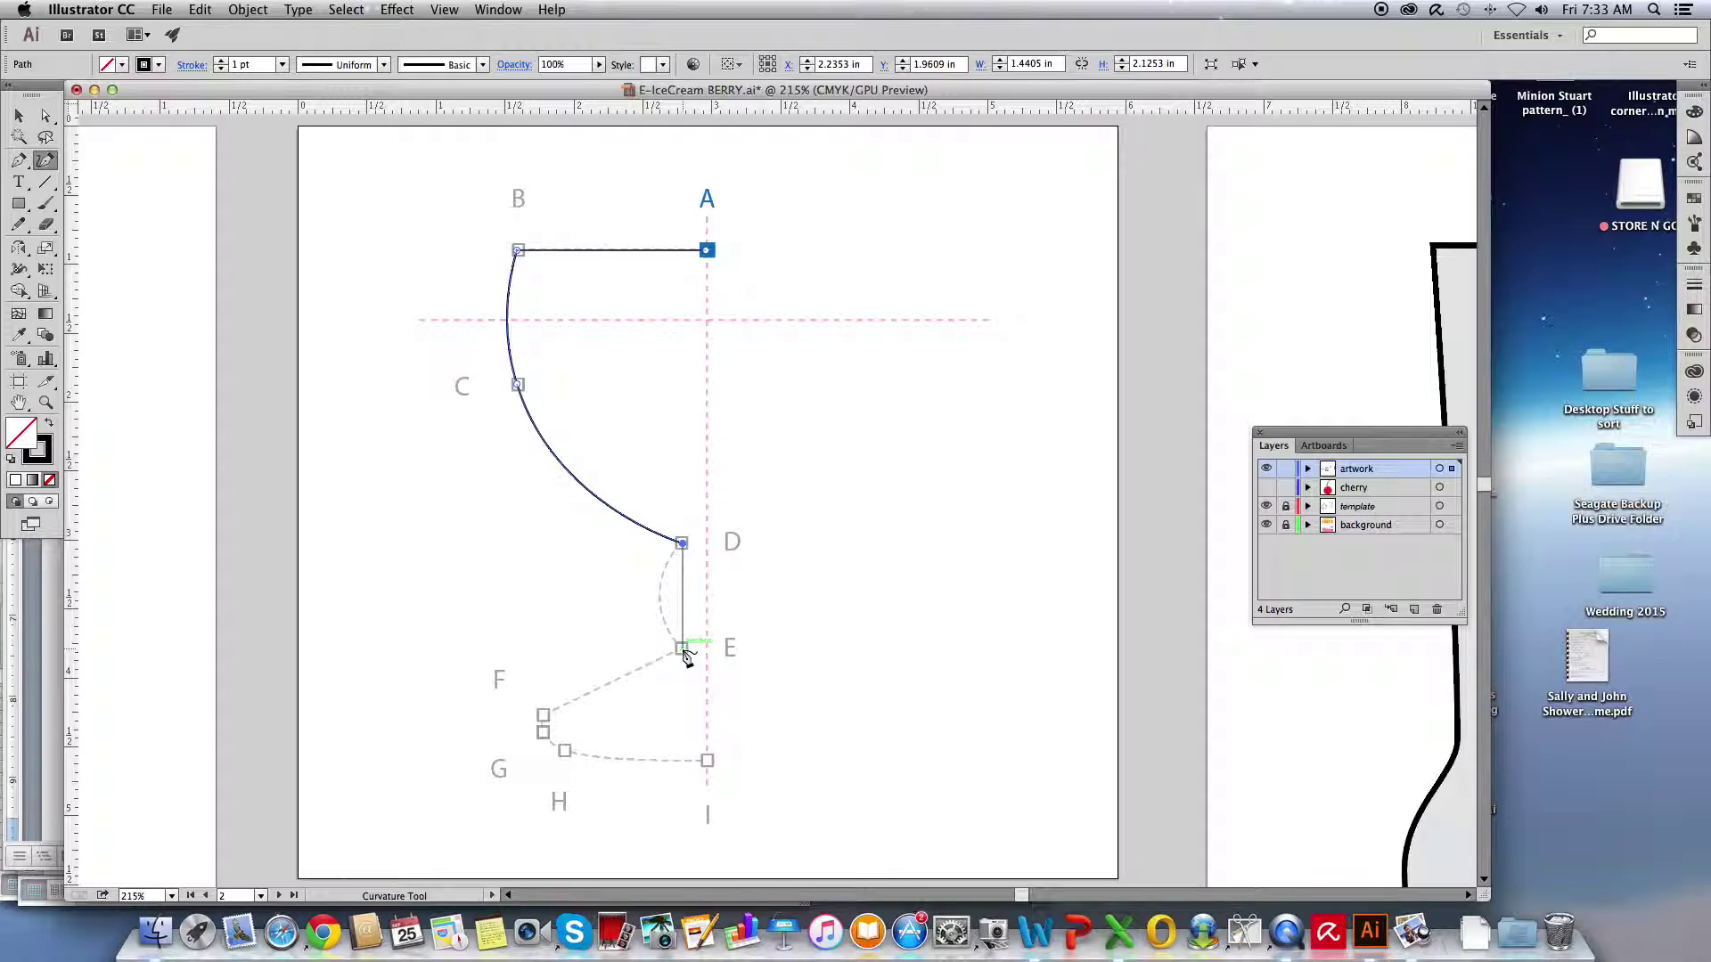
- Add an anchor at point E and bow the D–E segment inward to match the template
click(683, 650)
drag(682, 591, 659, 596)
- Continue from E with anchors at F, just below F, and at H around the base corner
click(681, 648)
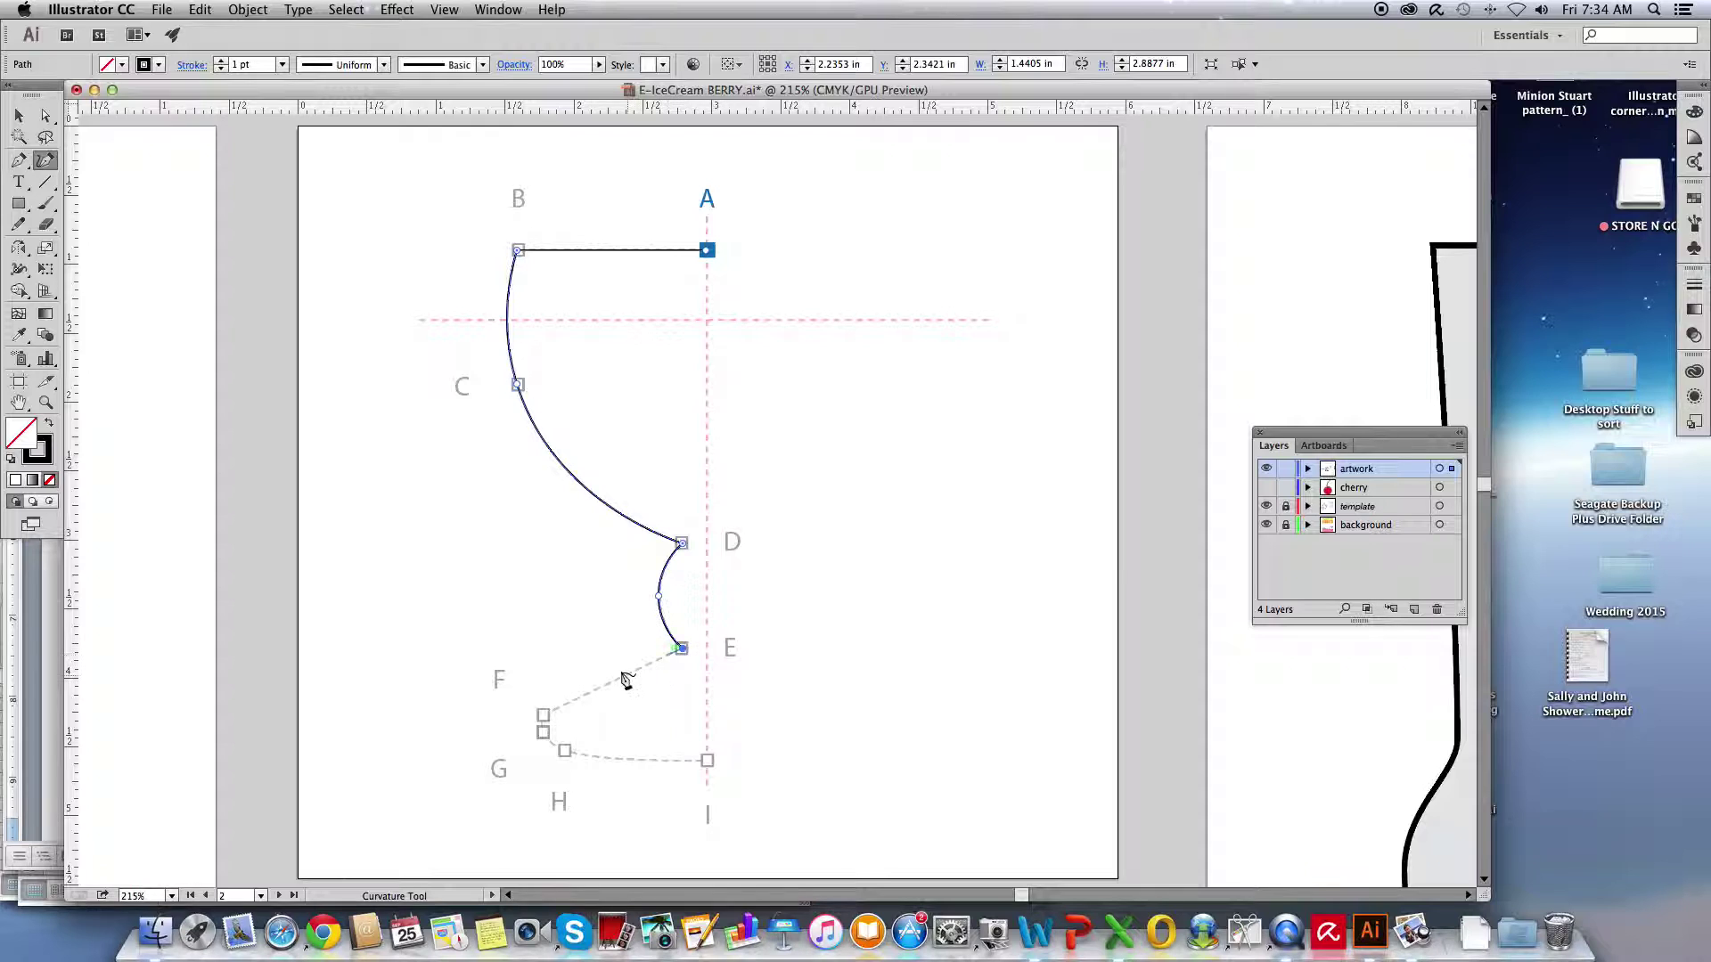
click(546, 718)
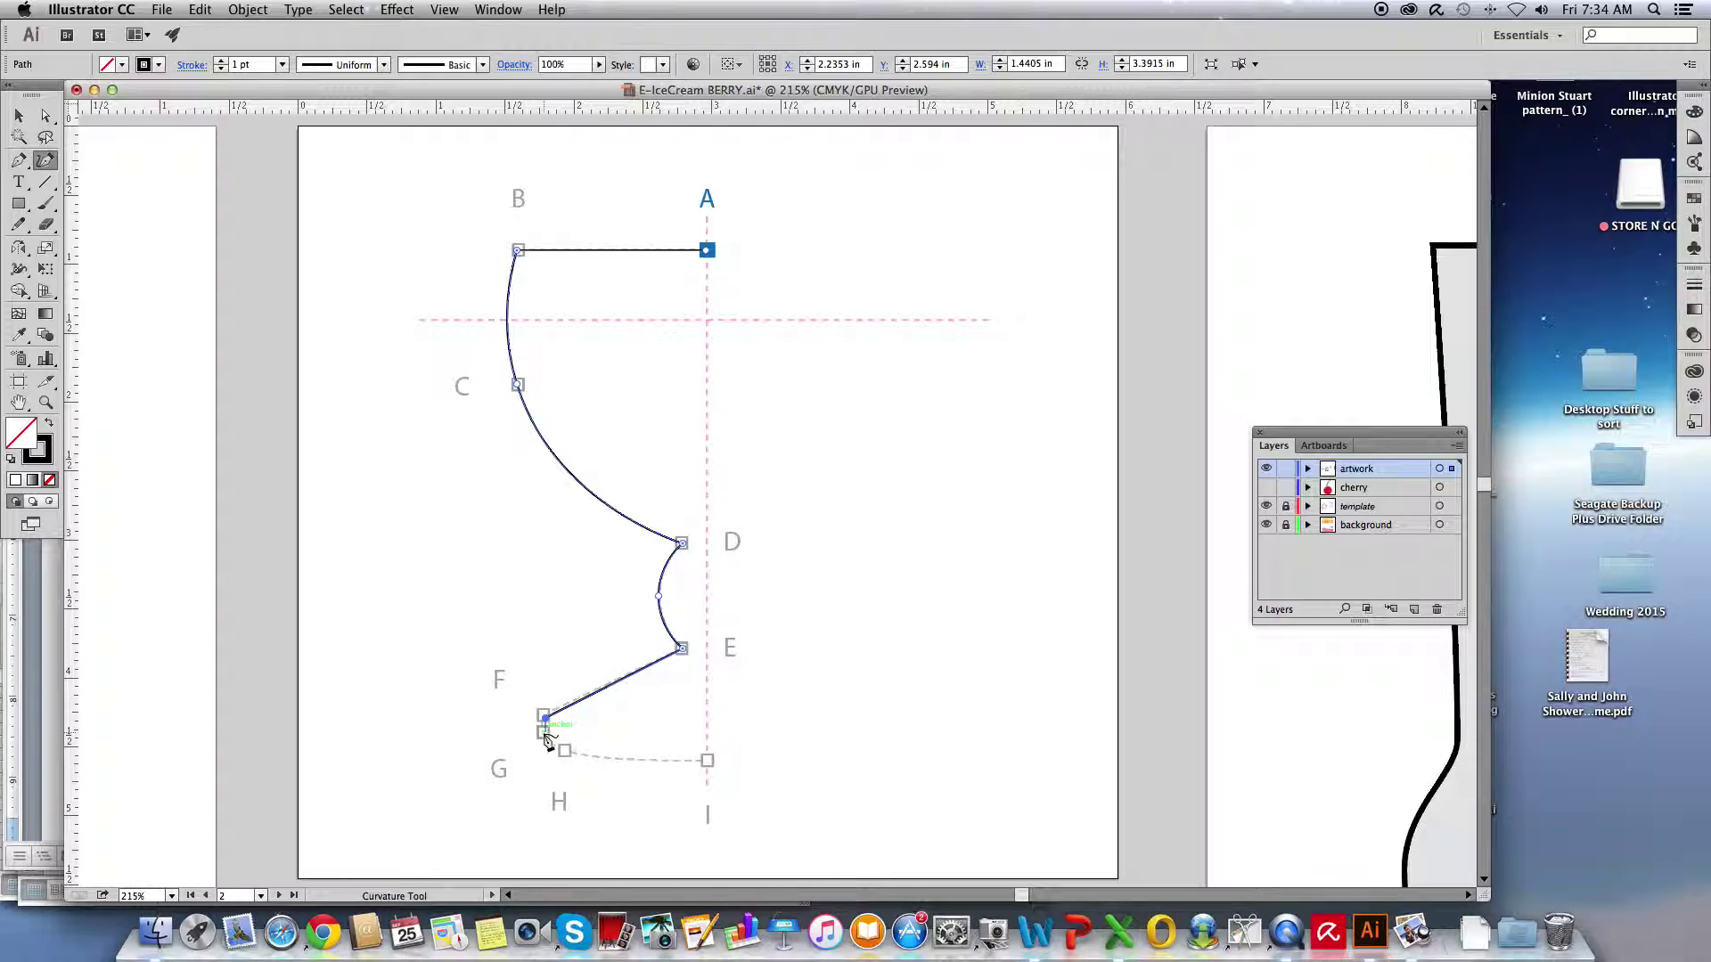
click(544, 732)
click(564, 750)
- Place the final anchor at point I and end the half-dish path
click(708, 761)
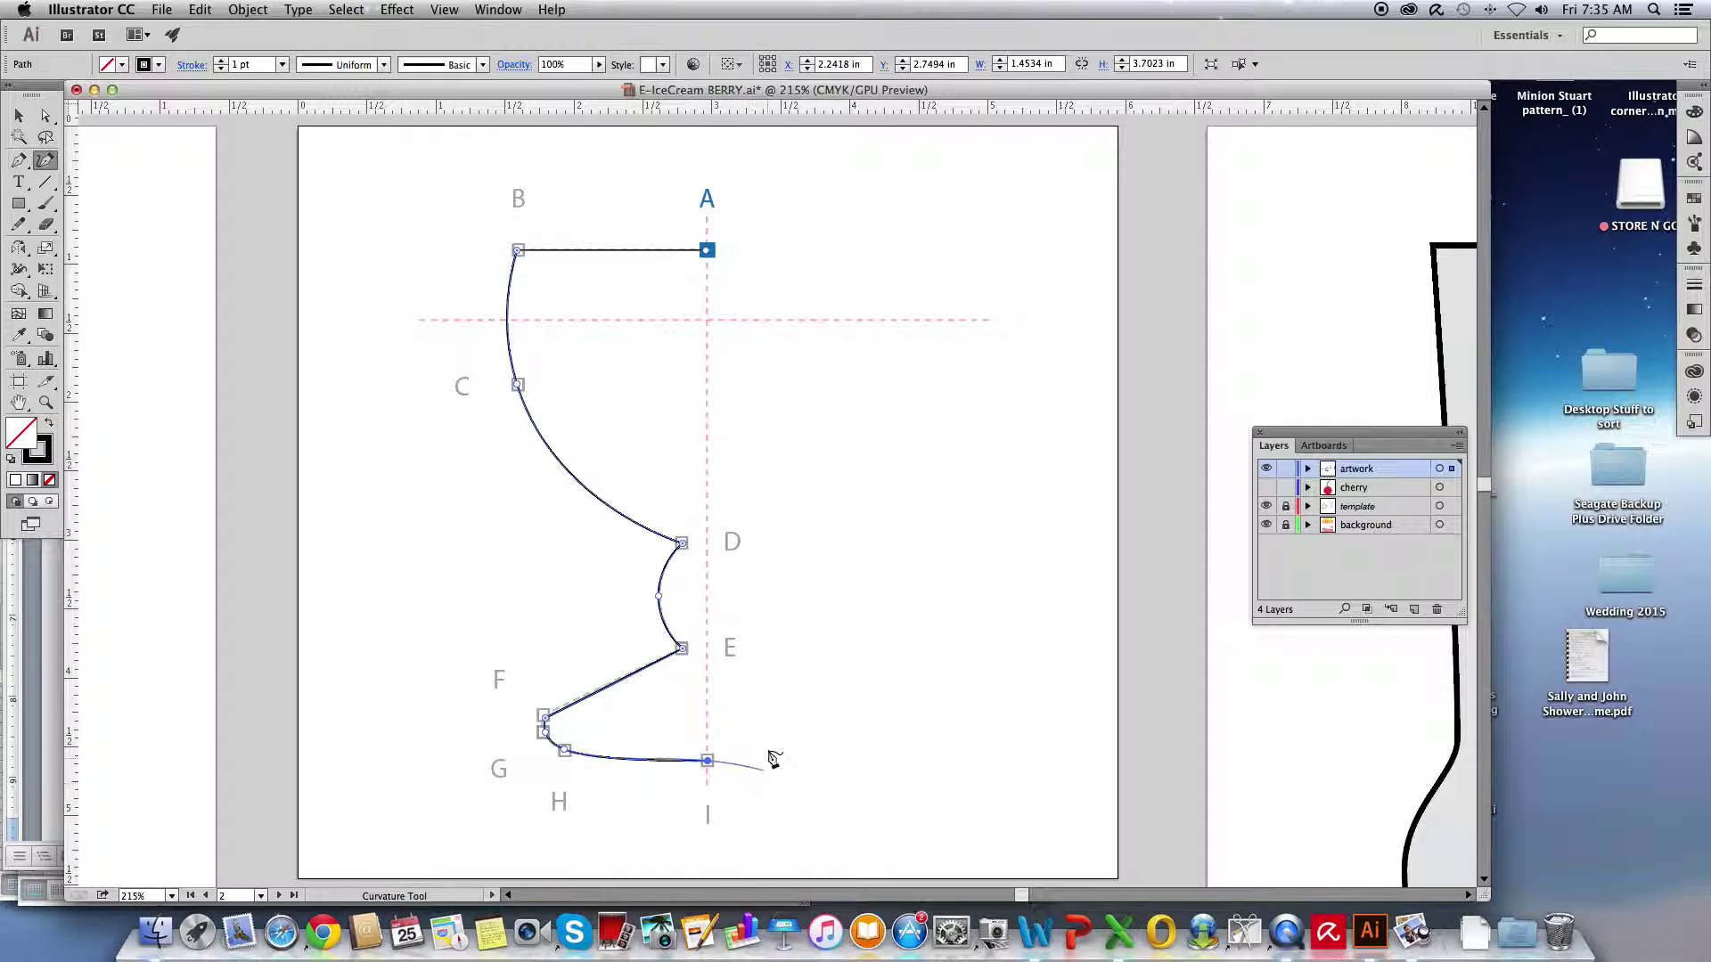
key(Escape)
click(44, 115)
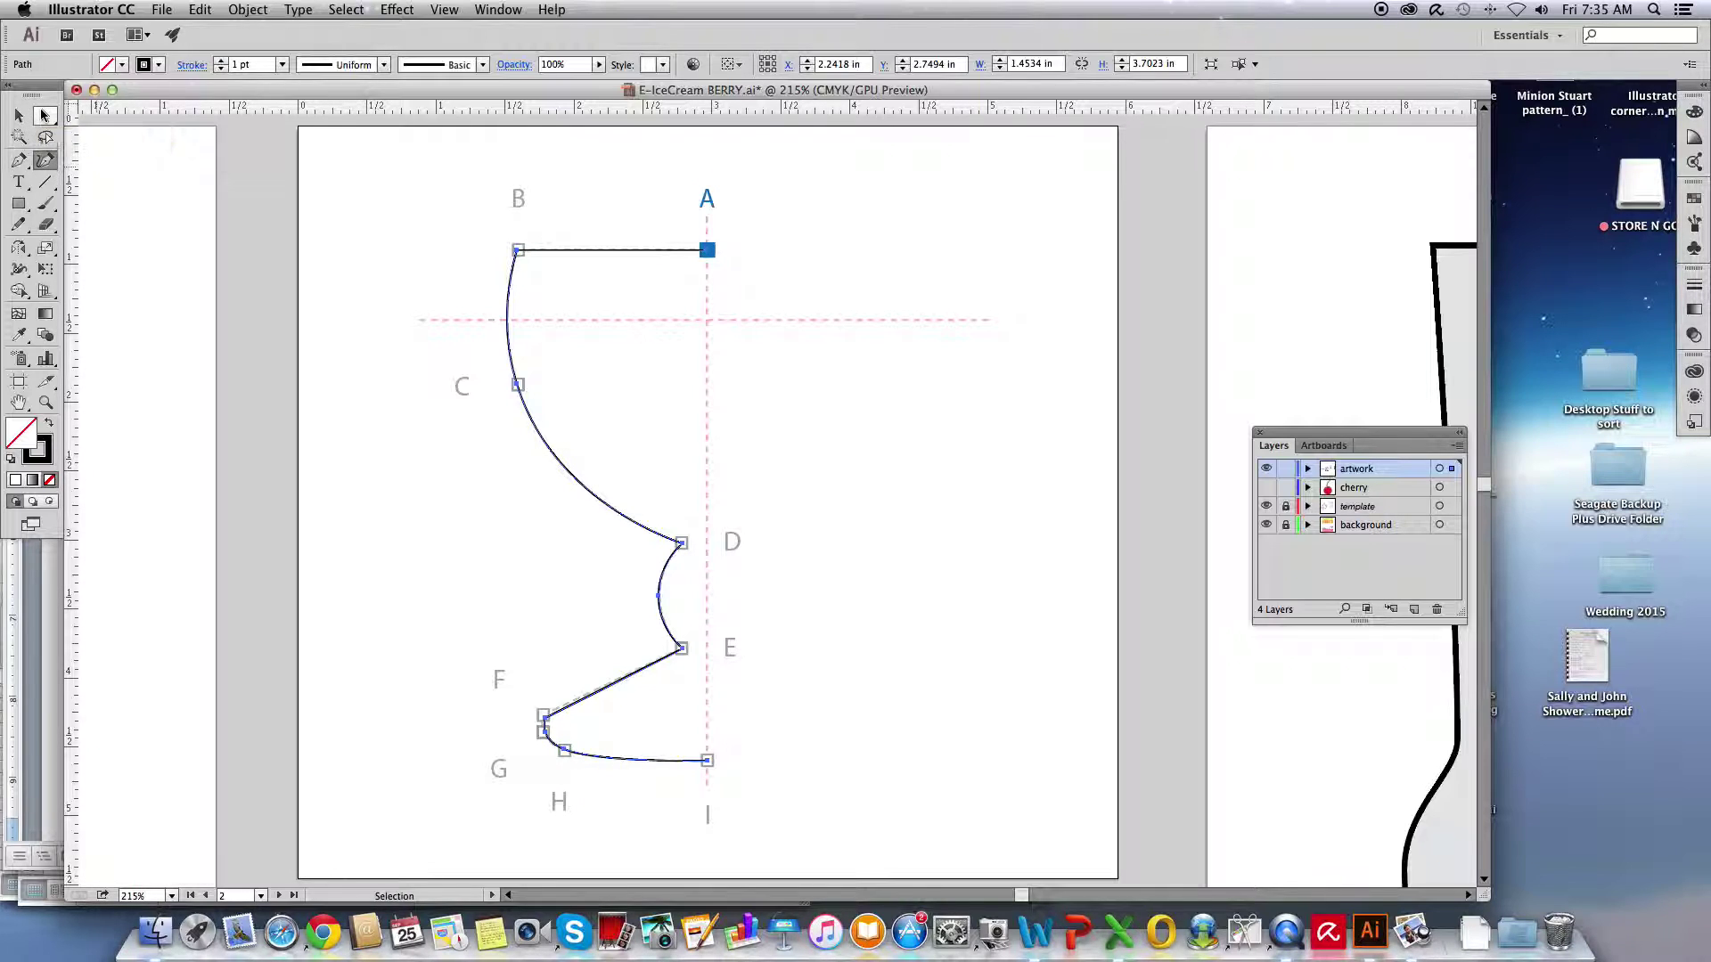
click(44, 116)
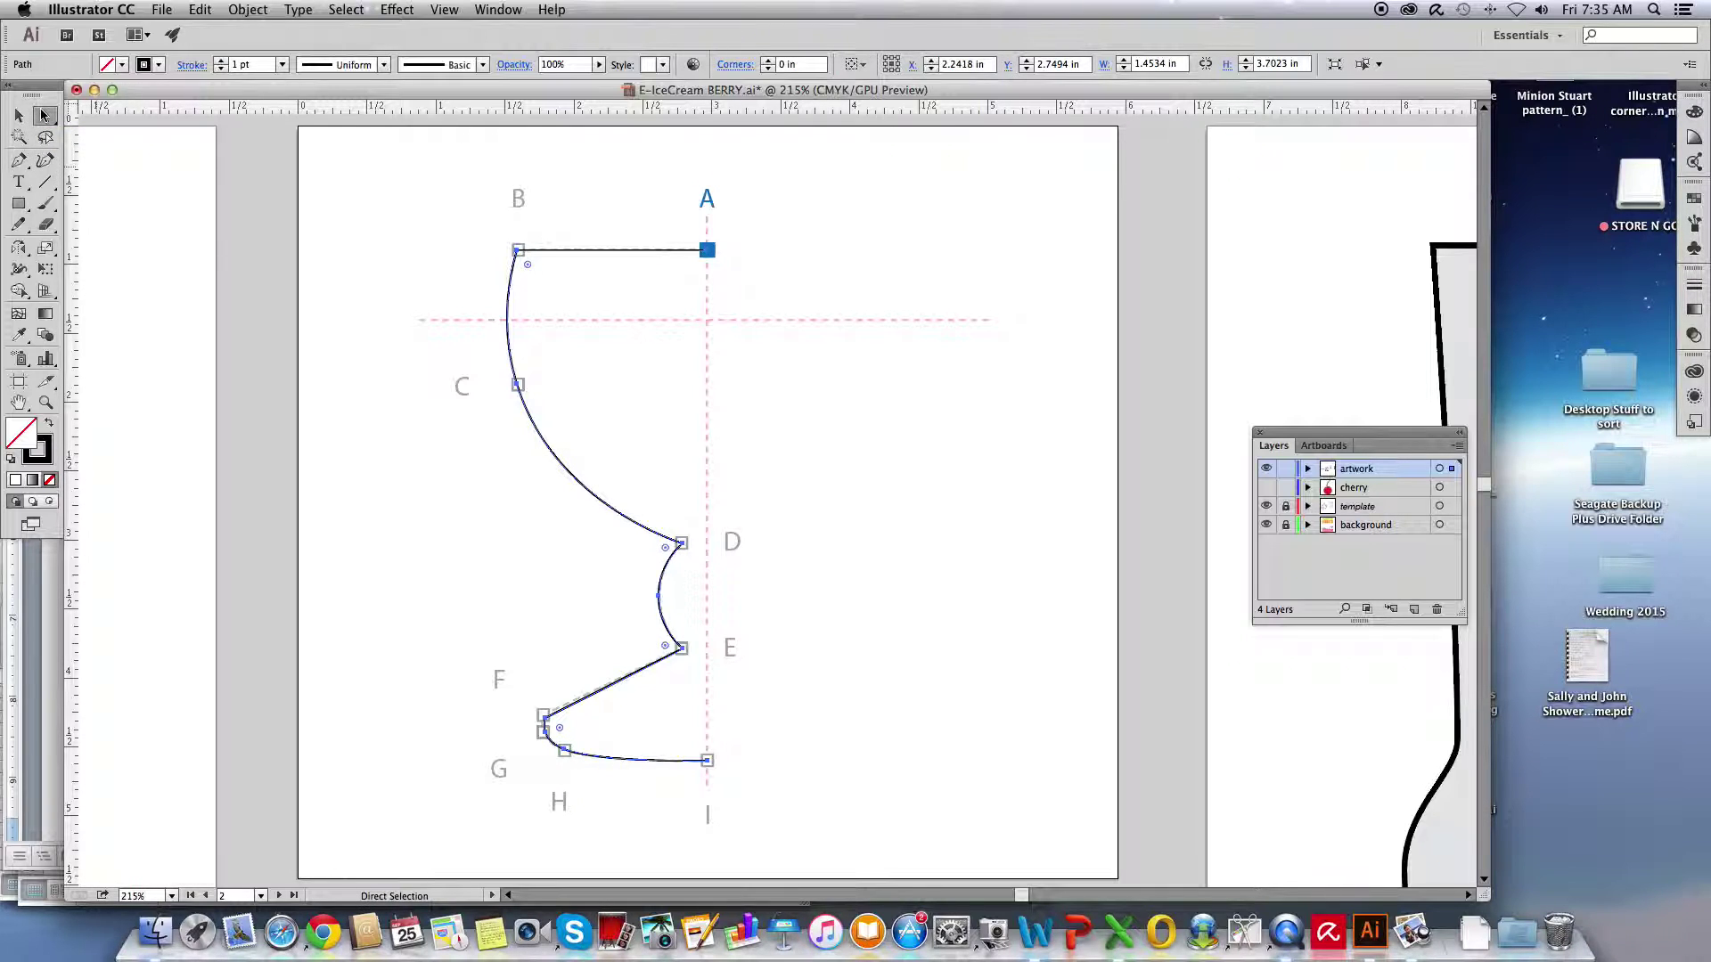
click(708, 254)
click(709, 254)
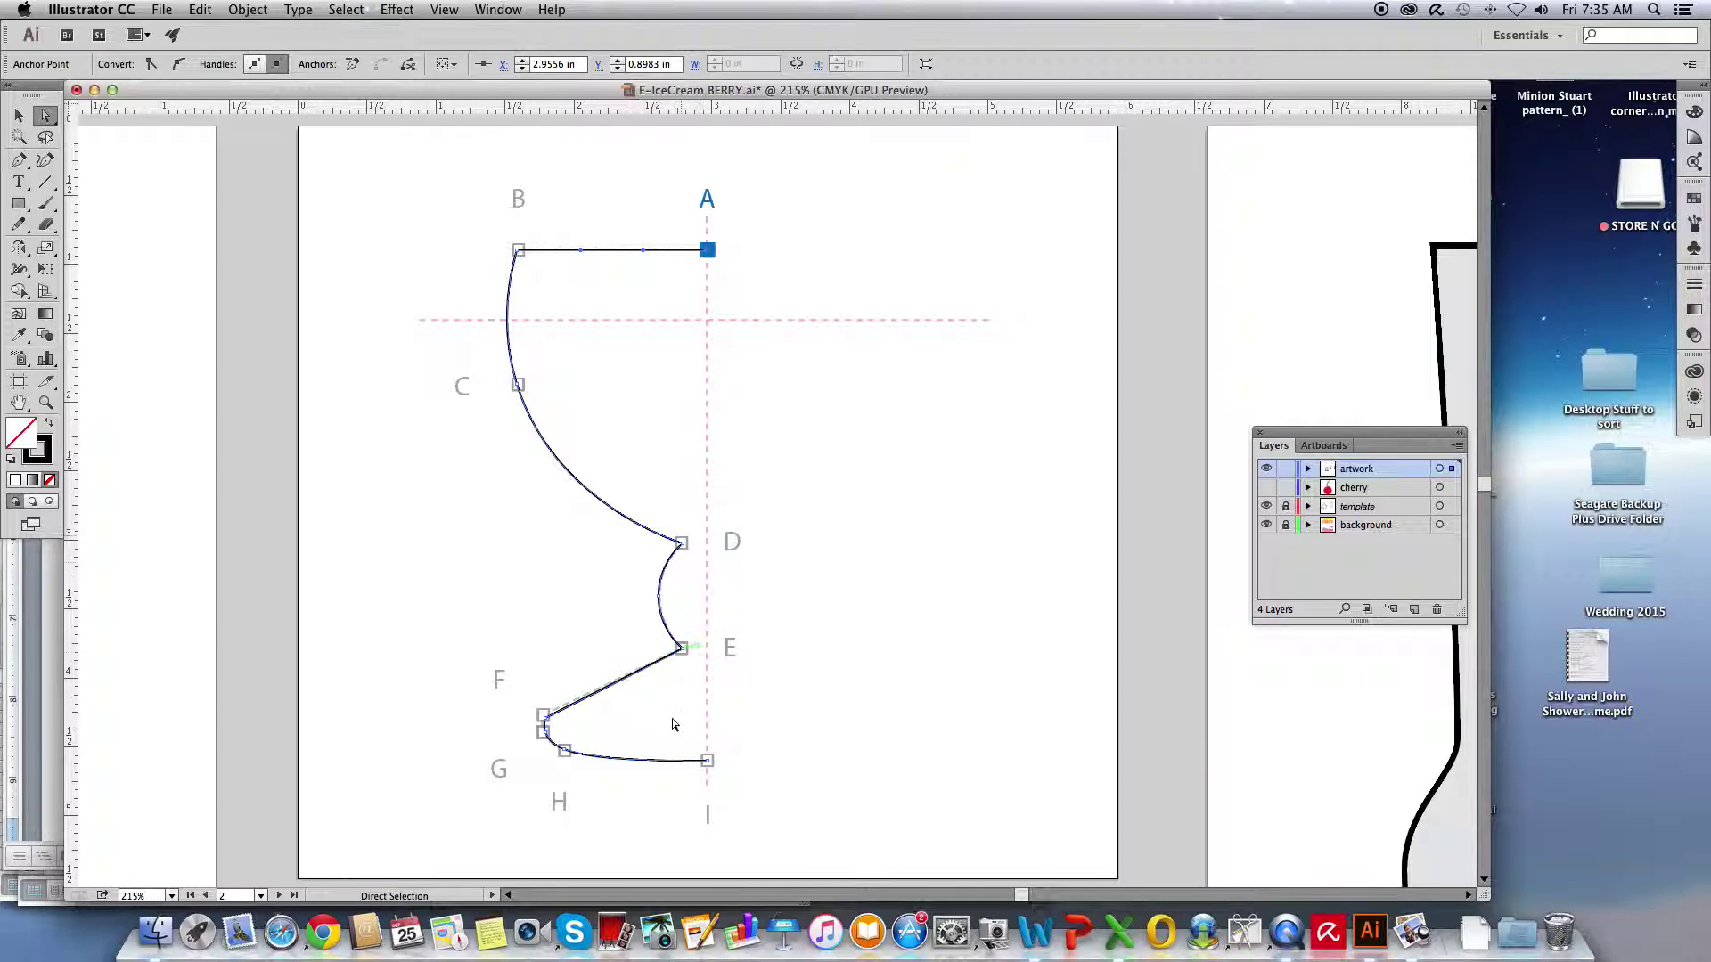
shift+click(709, 762)
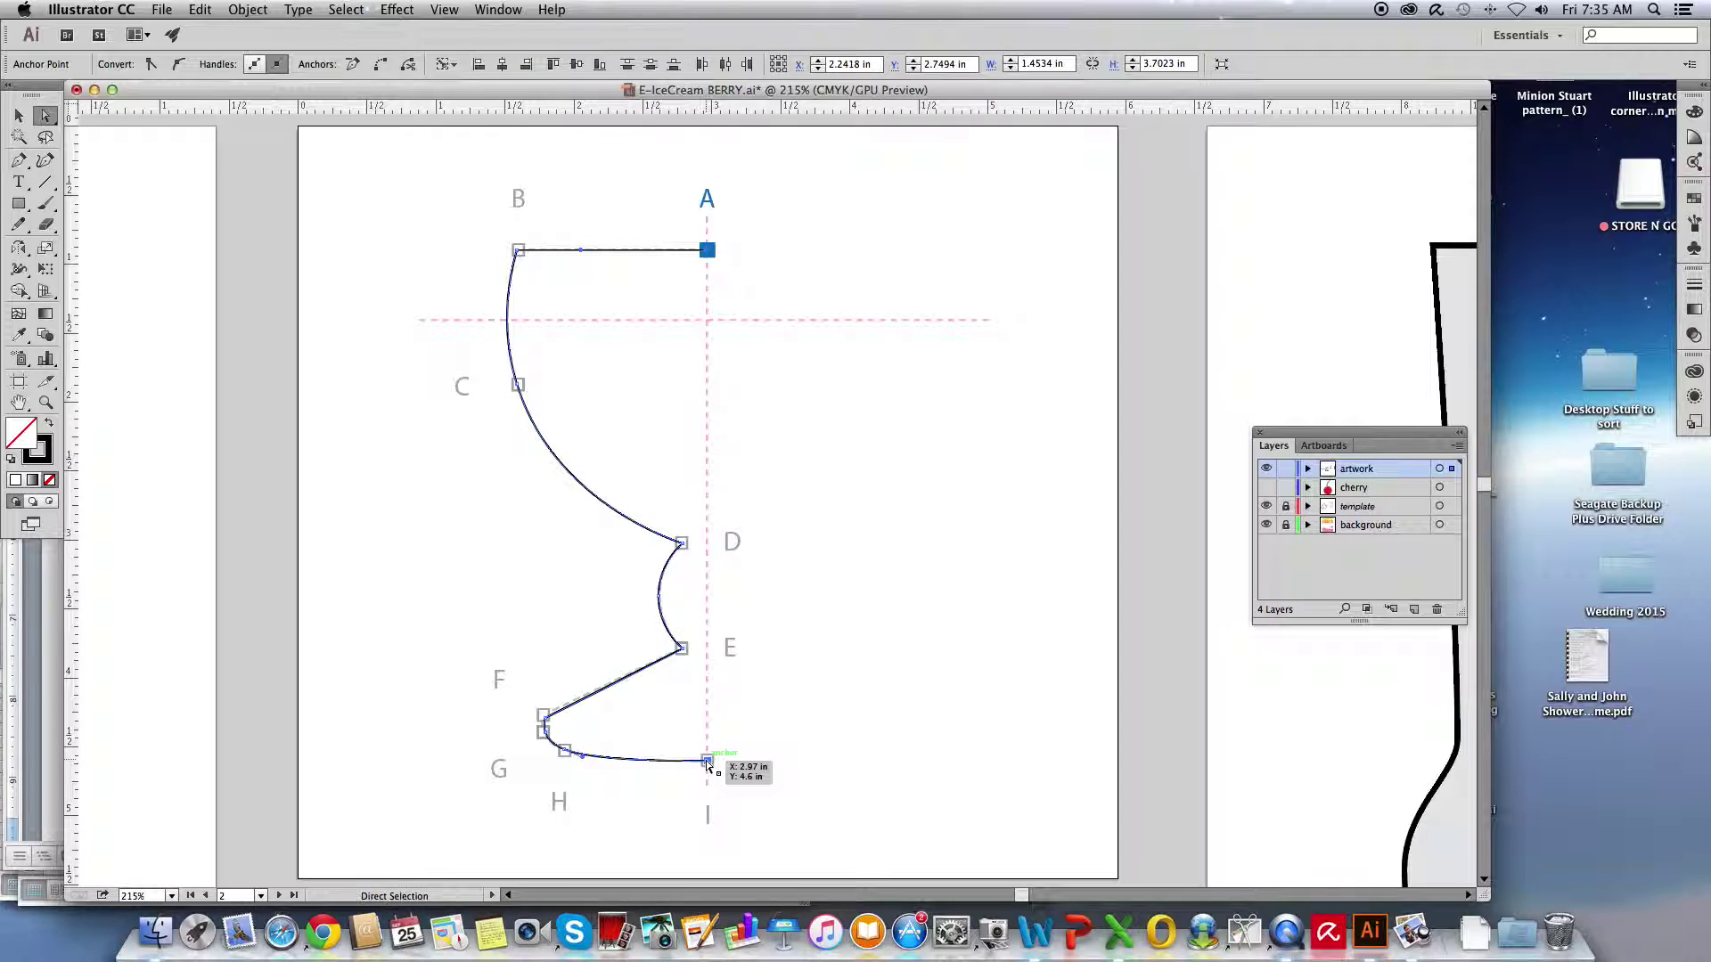
- Select anchors A and I on the centre guide and apply Horizontal Align Center
click(777, 737)
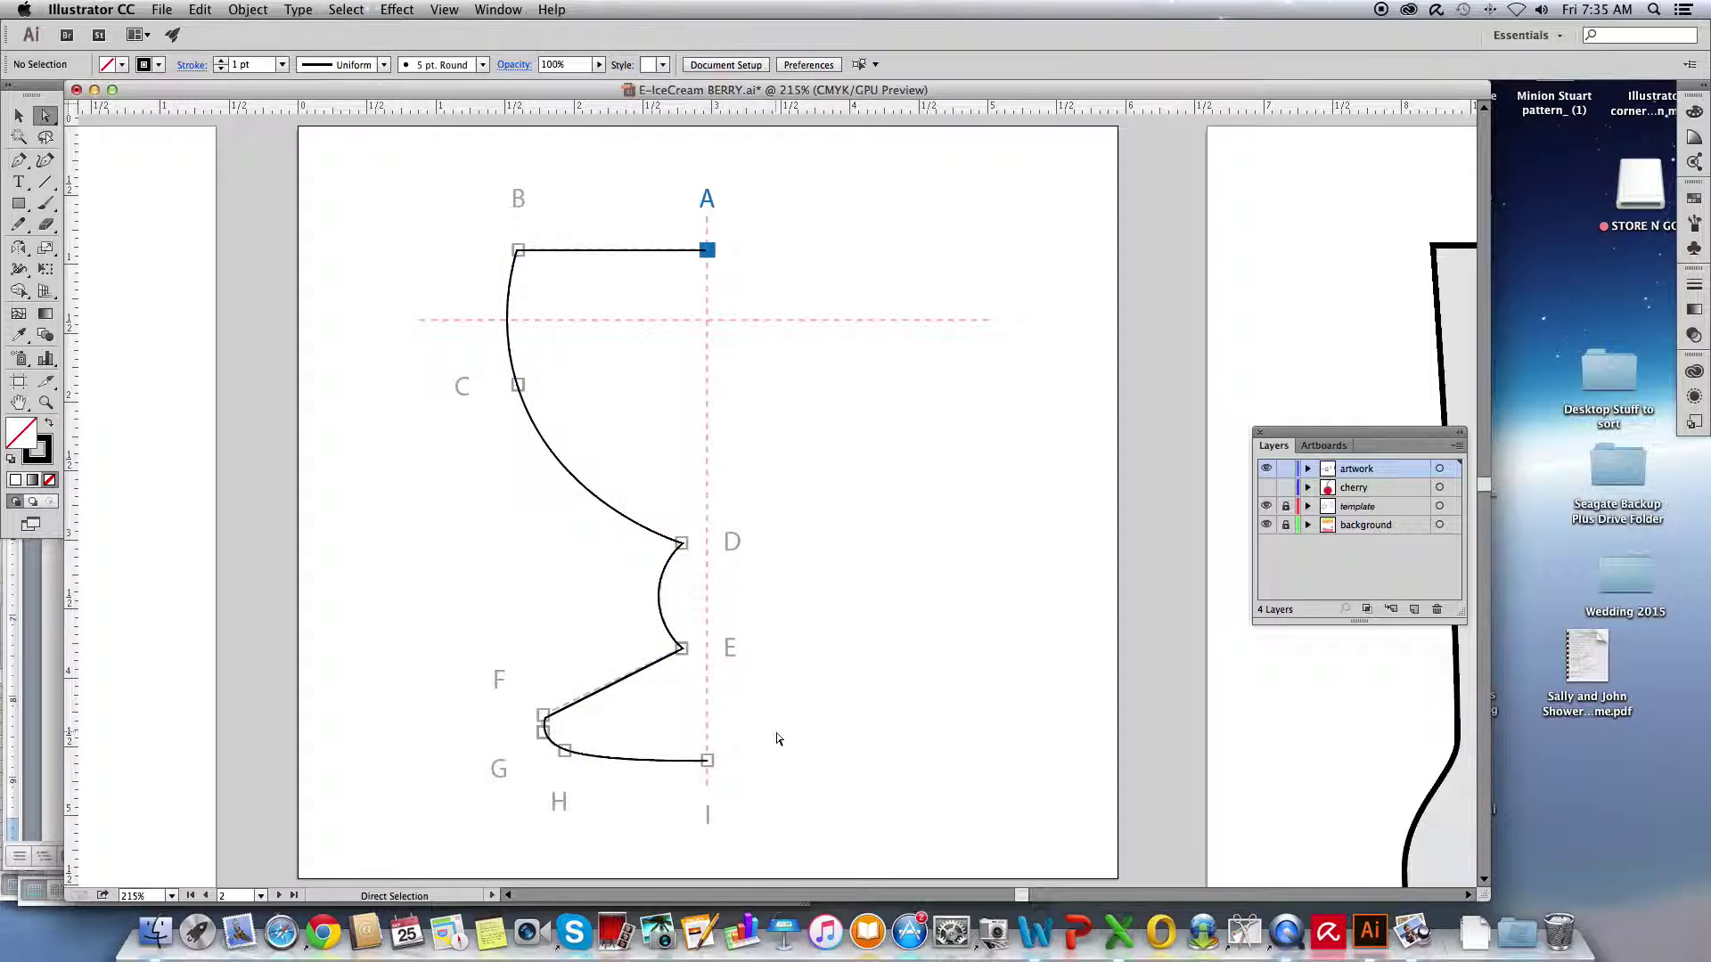
drag(738, 219, 701, 421)
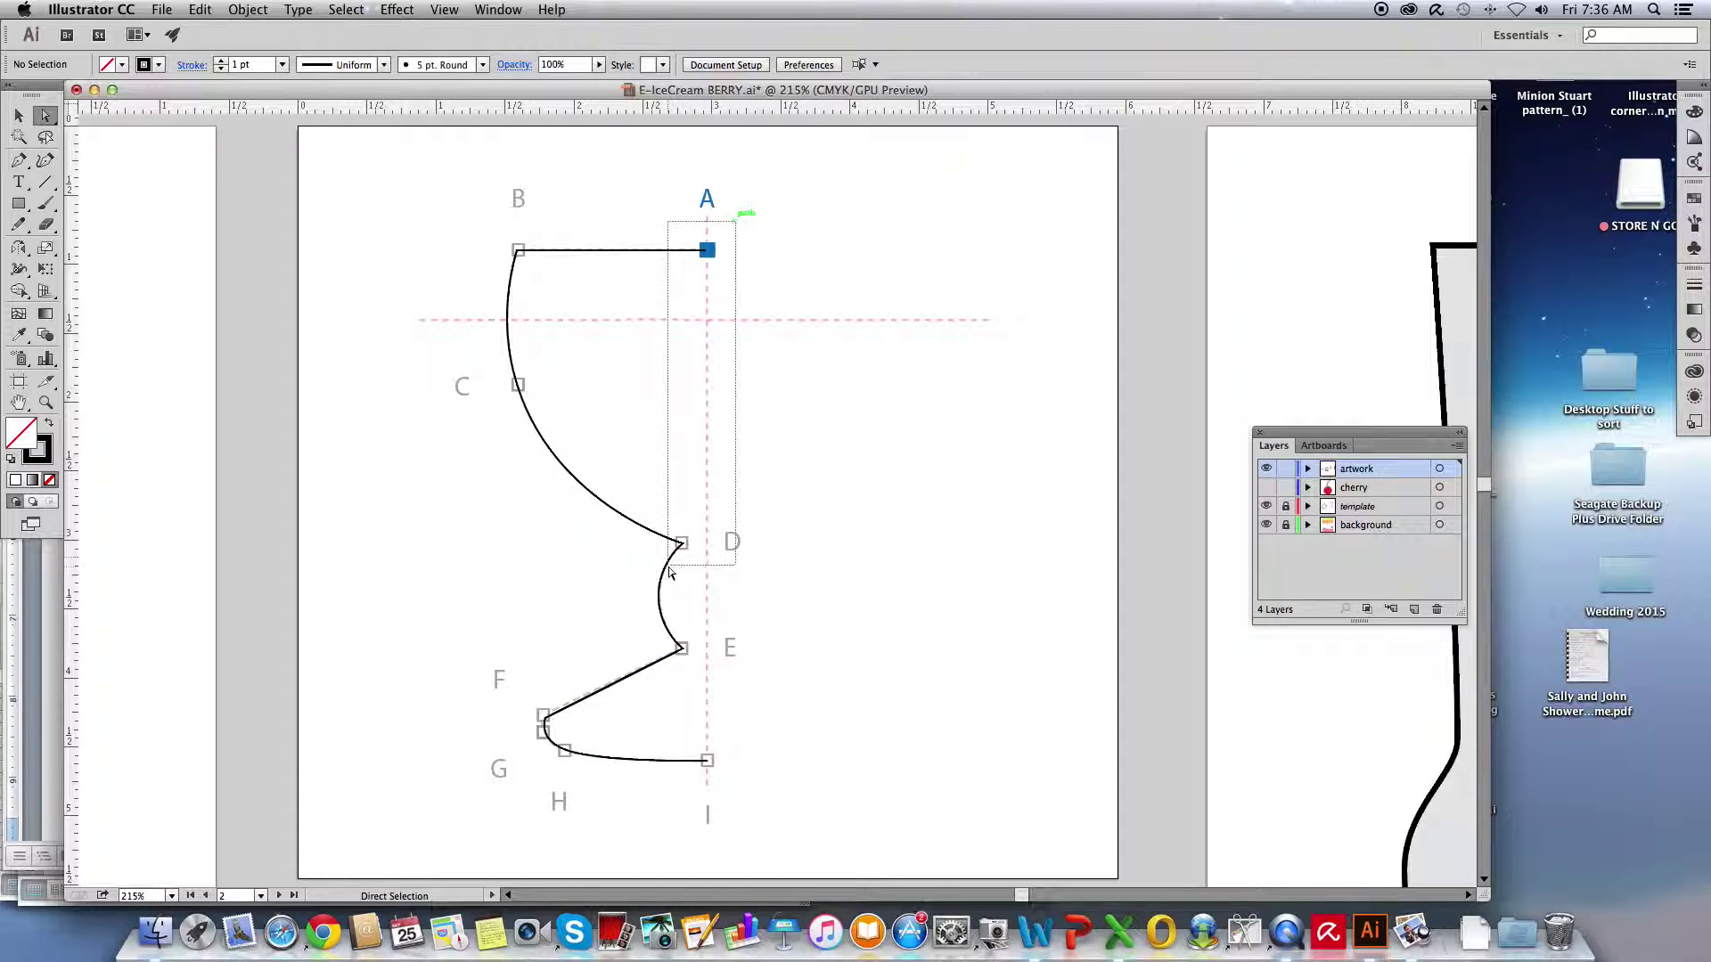
drag(671, 573, 695, 777)
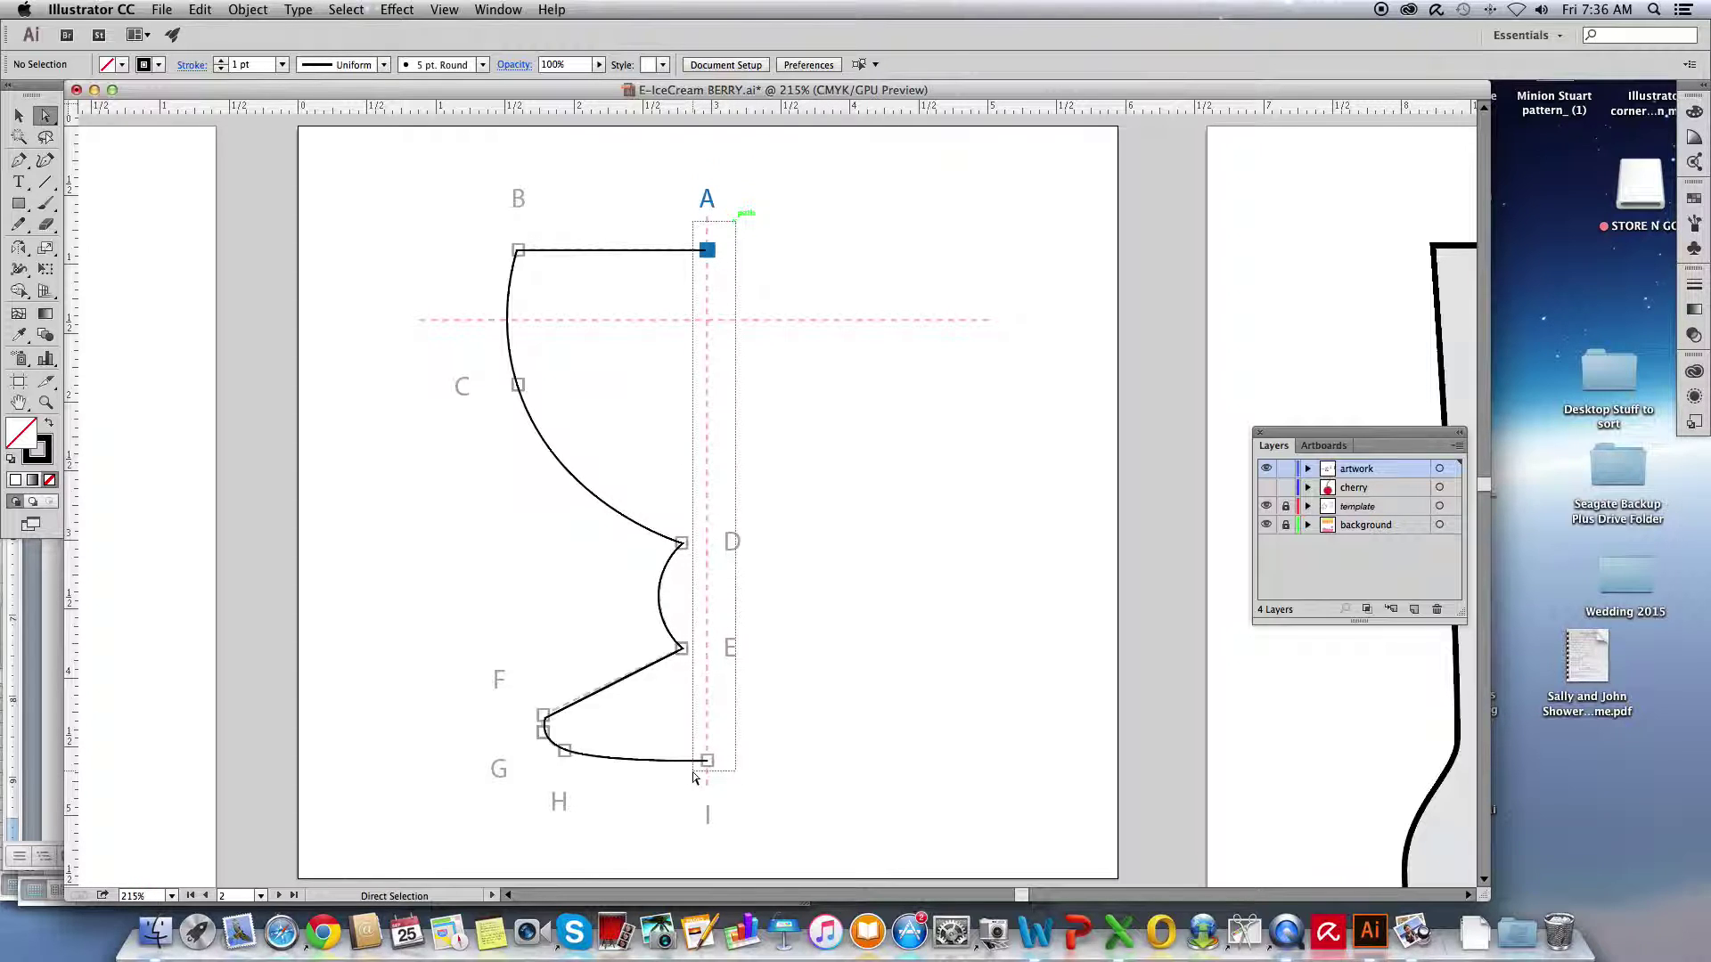
mouse_move(694, 777)
mouse_down()
mouse_move(649, 777)
mouse_move(697, 792)
mouse_up()
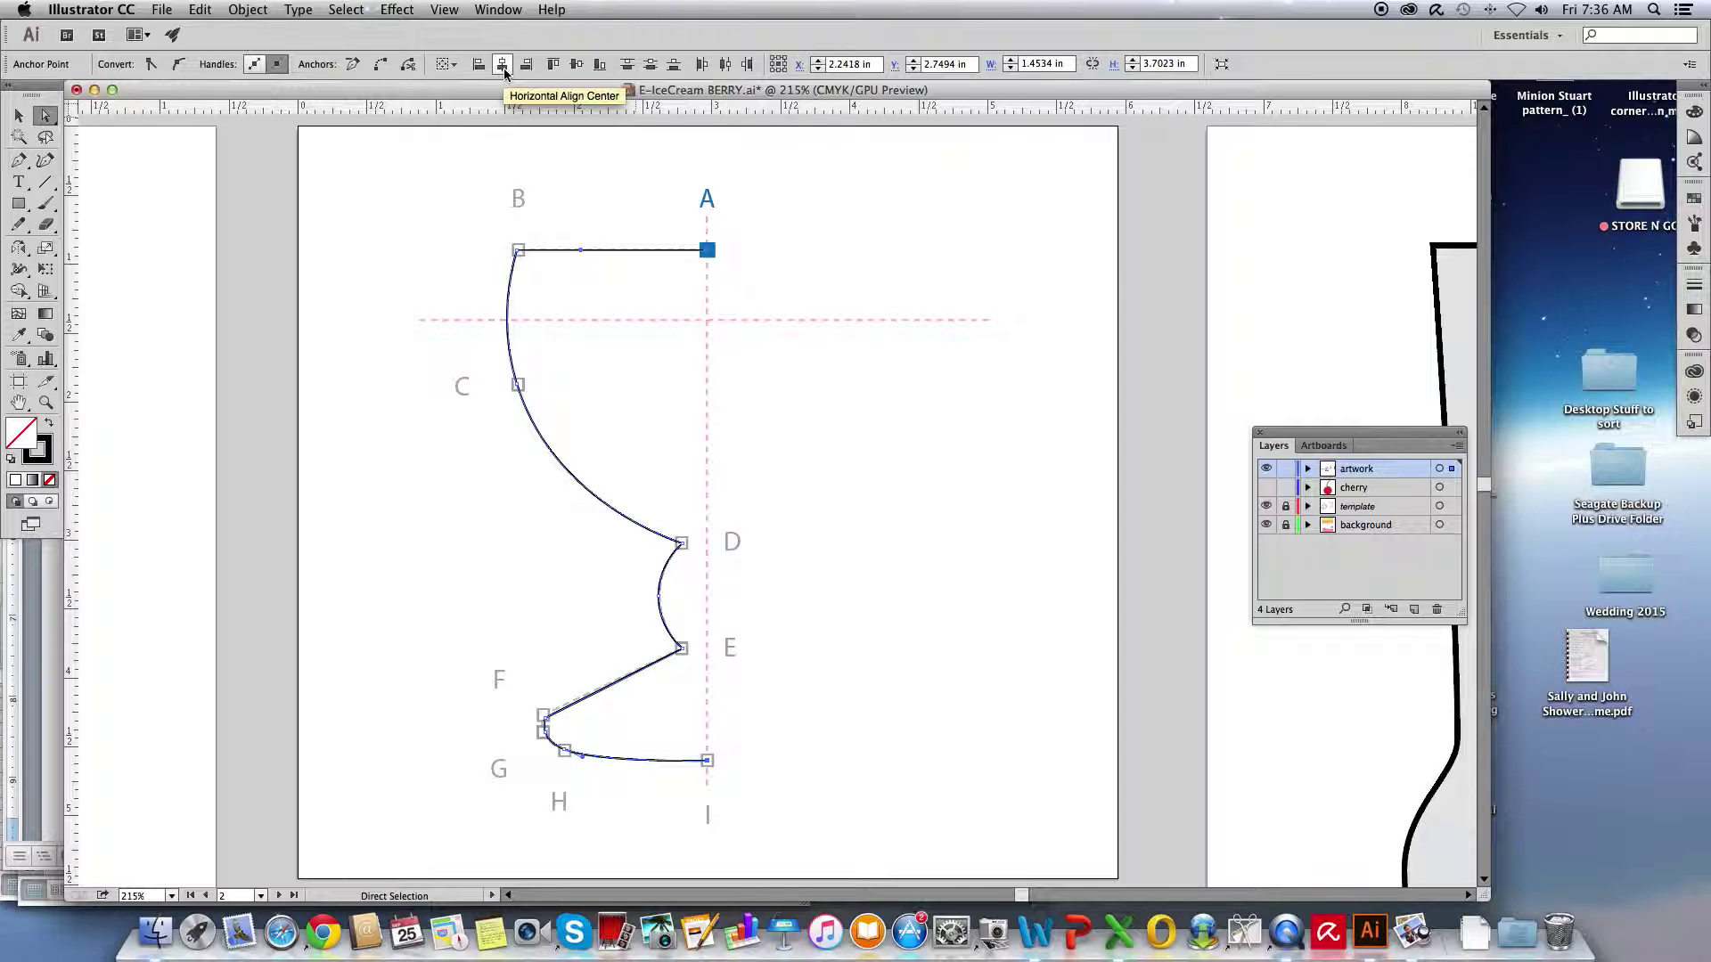
click(504, 68)
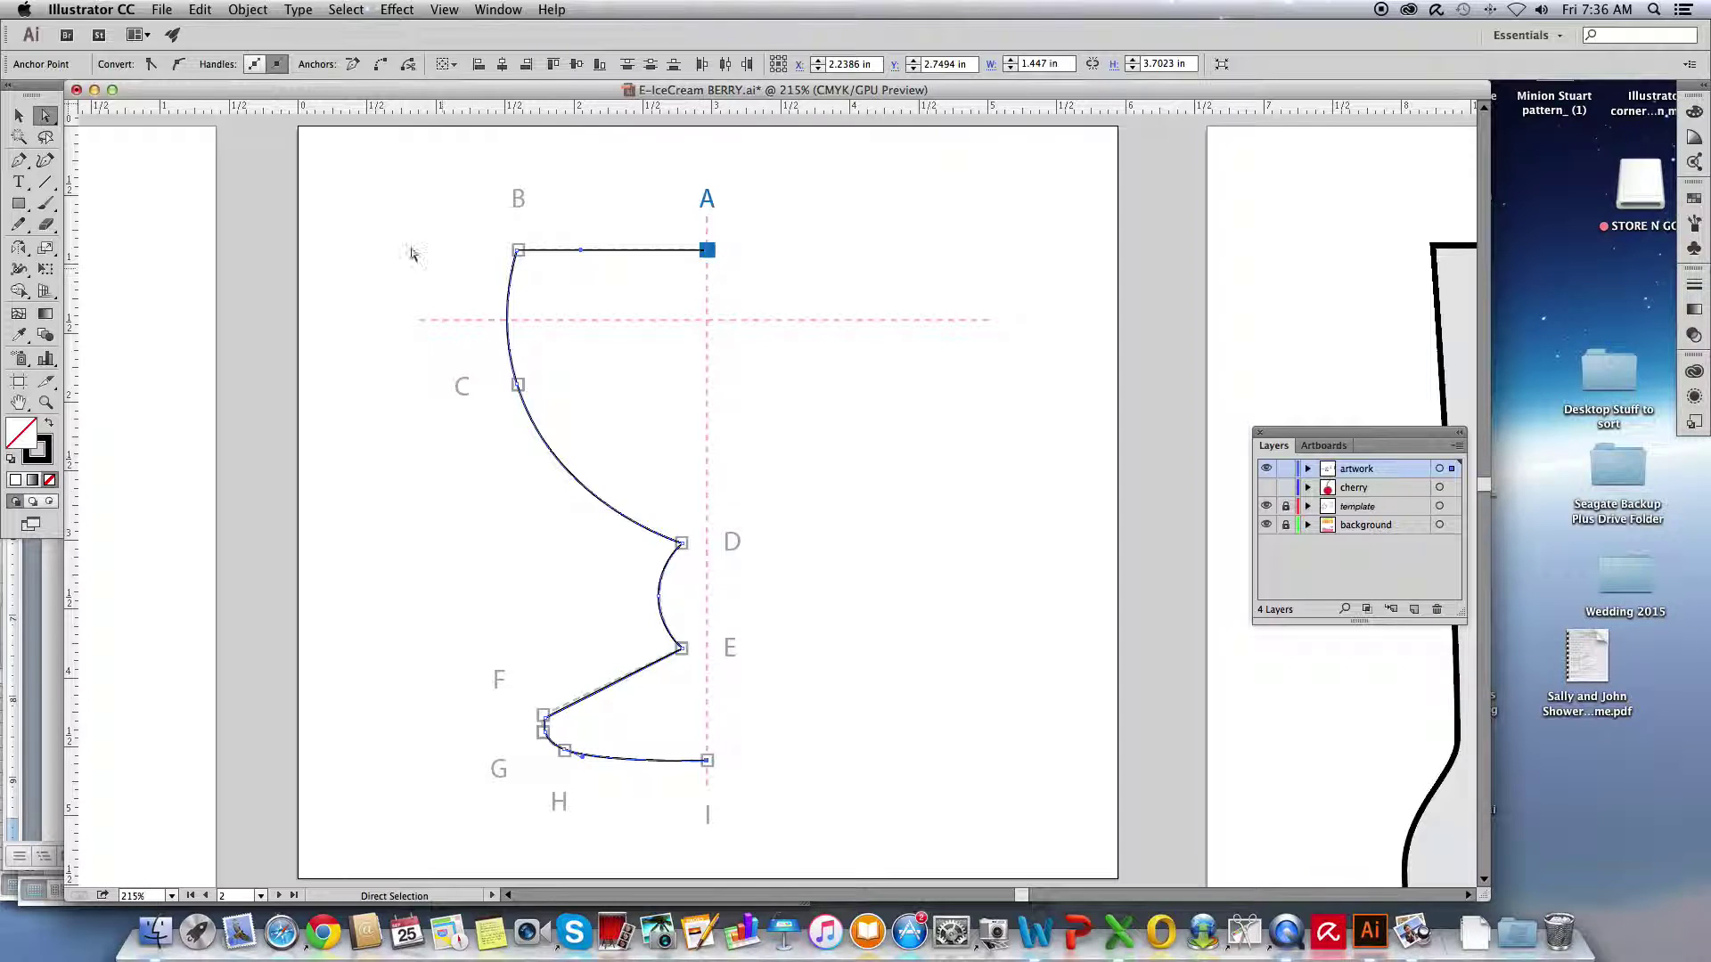
- Select the whole half-cup path and reveal the Rotate/Reflect tool choices
click(17, 116)
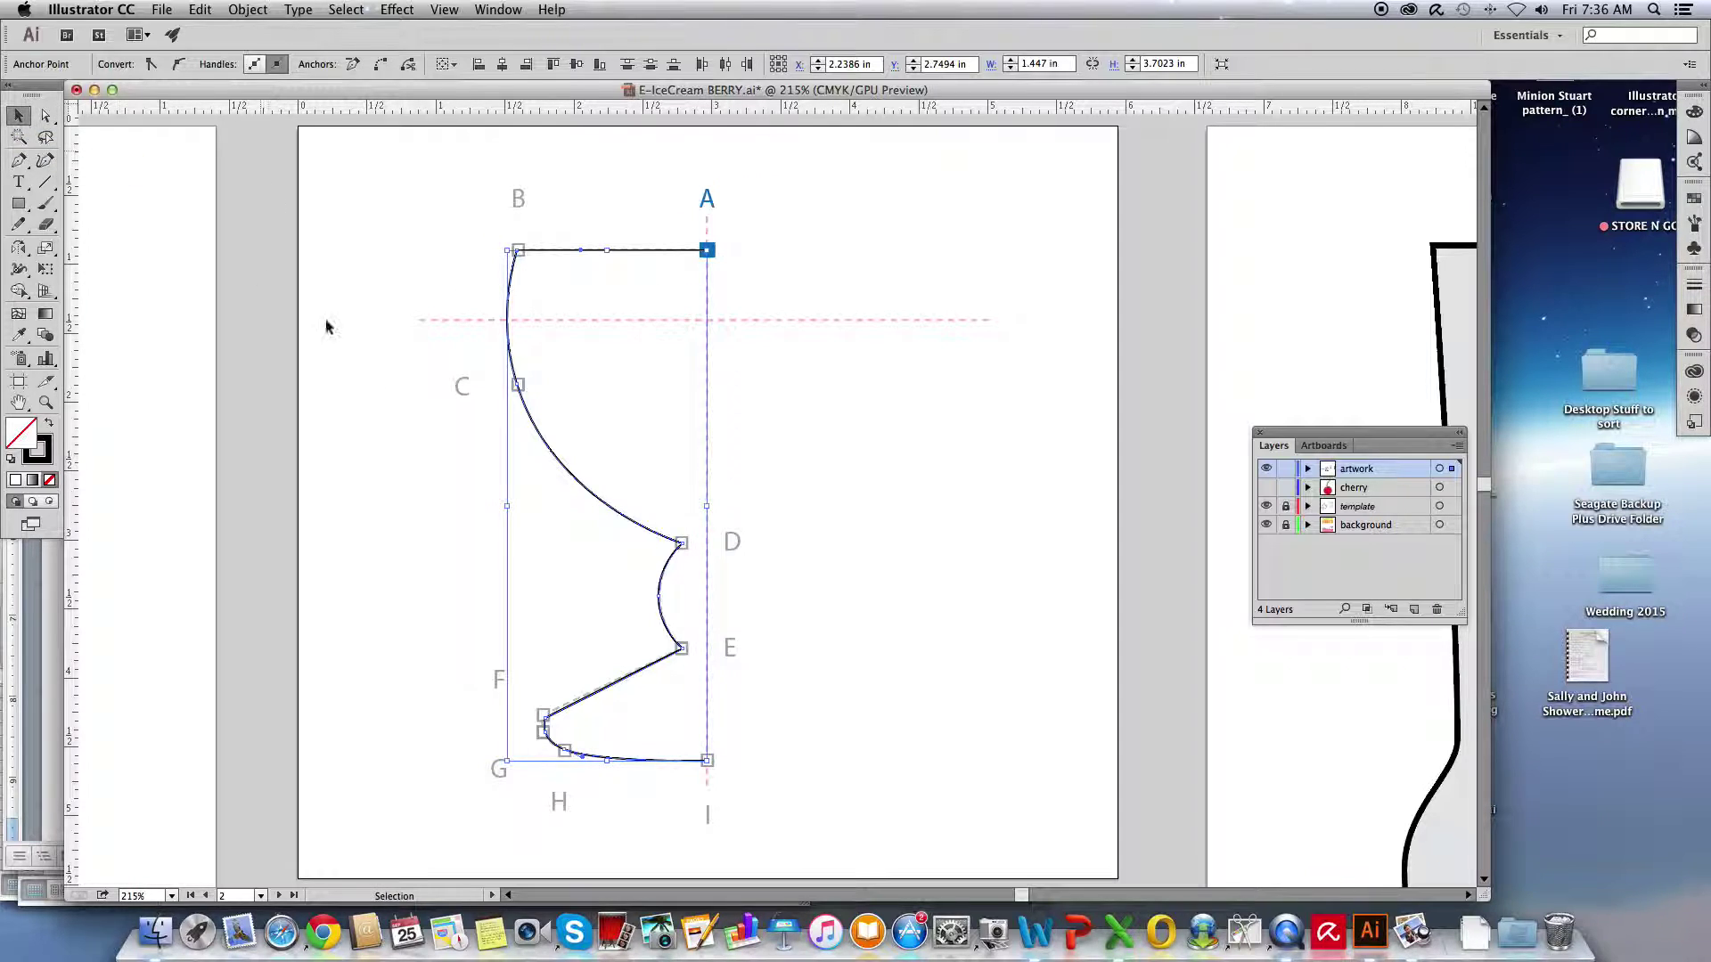
click(591, 540)
click(619, 515)
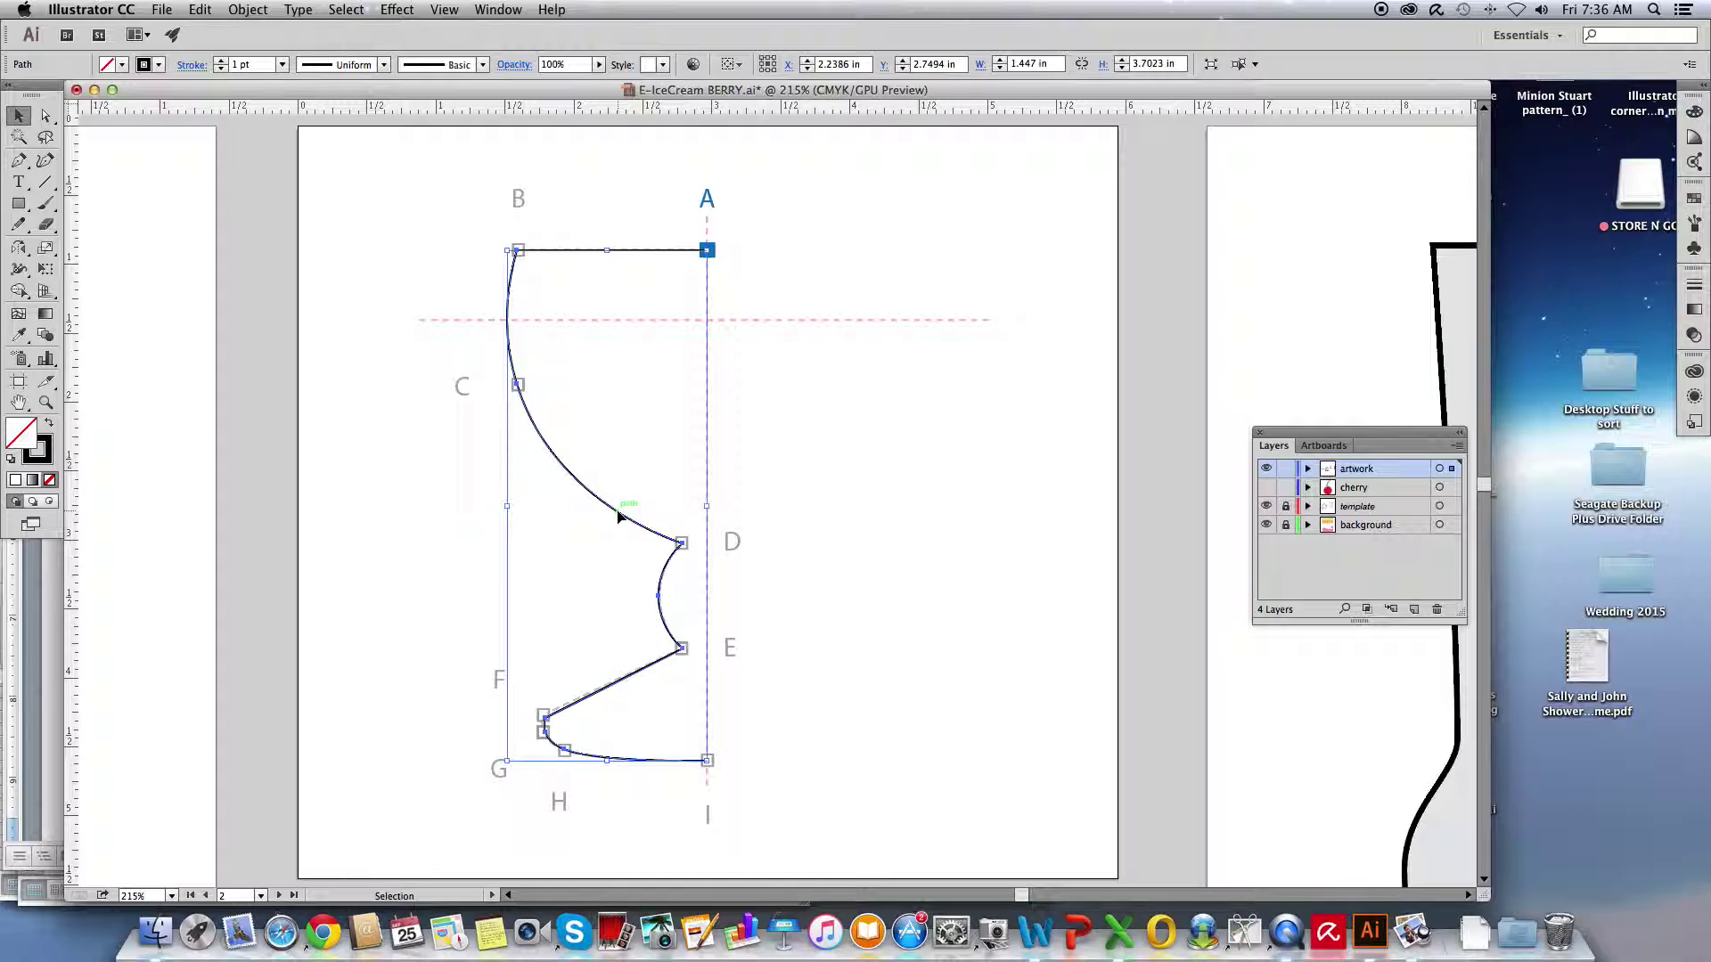
click(438, 542)
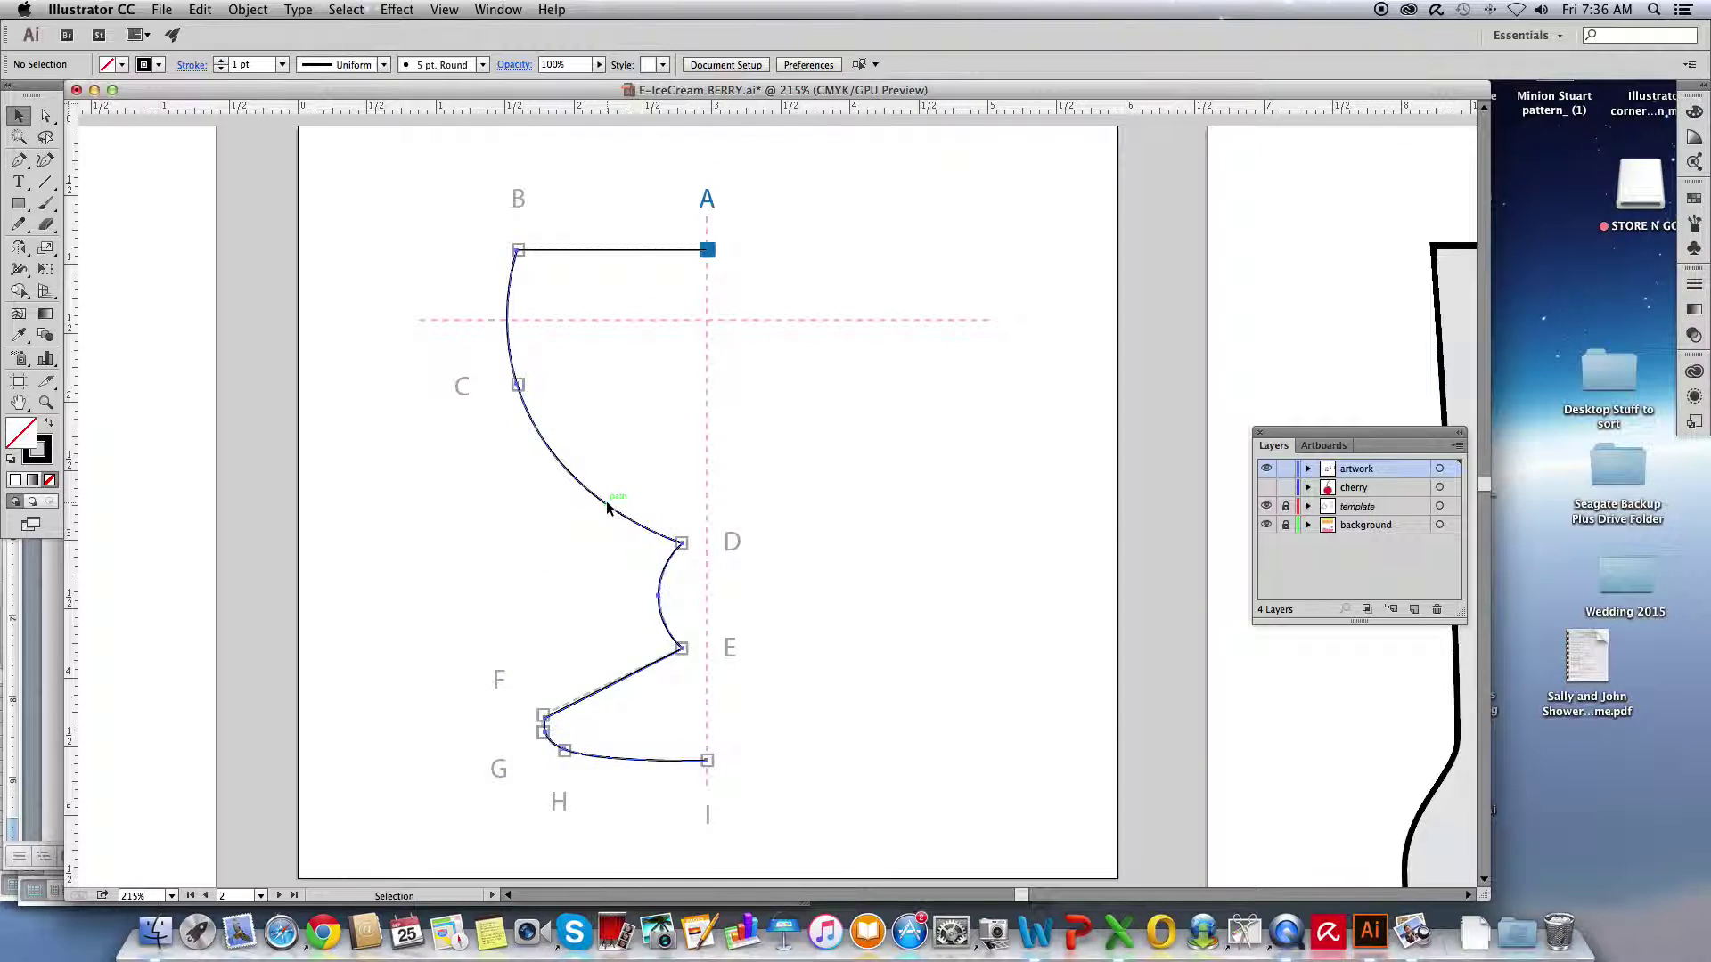
click(605, 501)
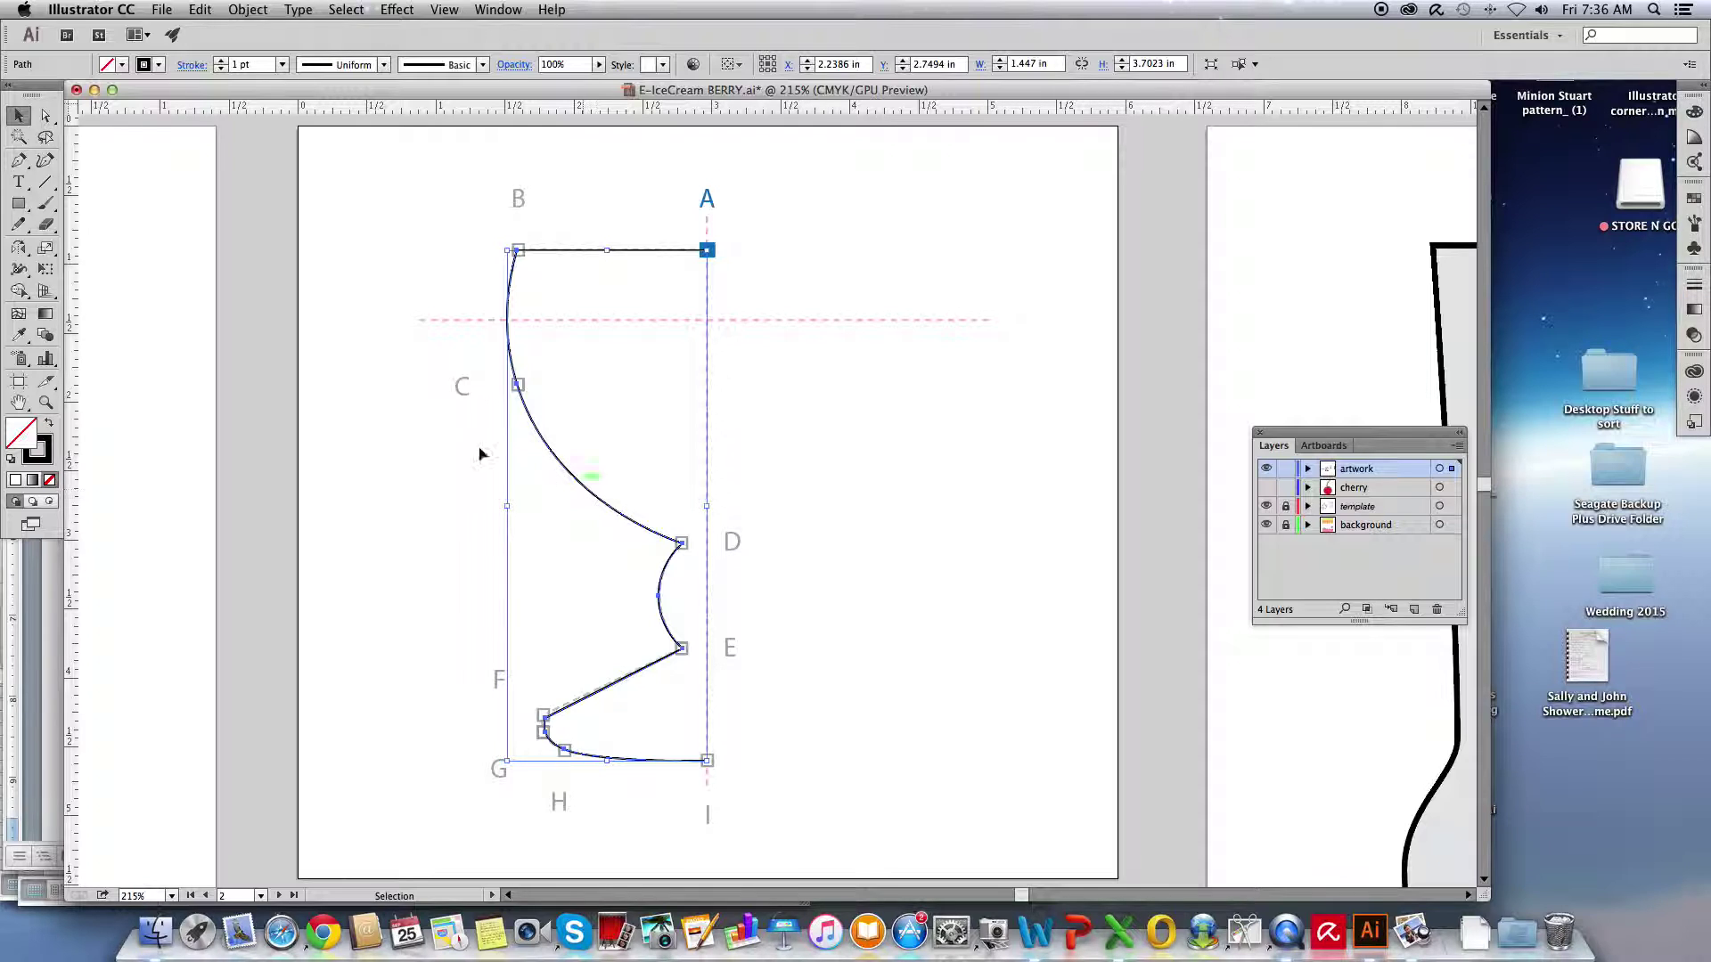
click(21, 249)
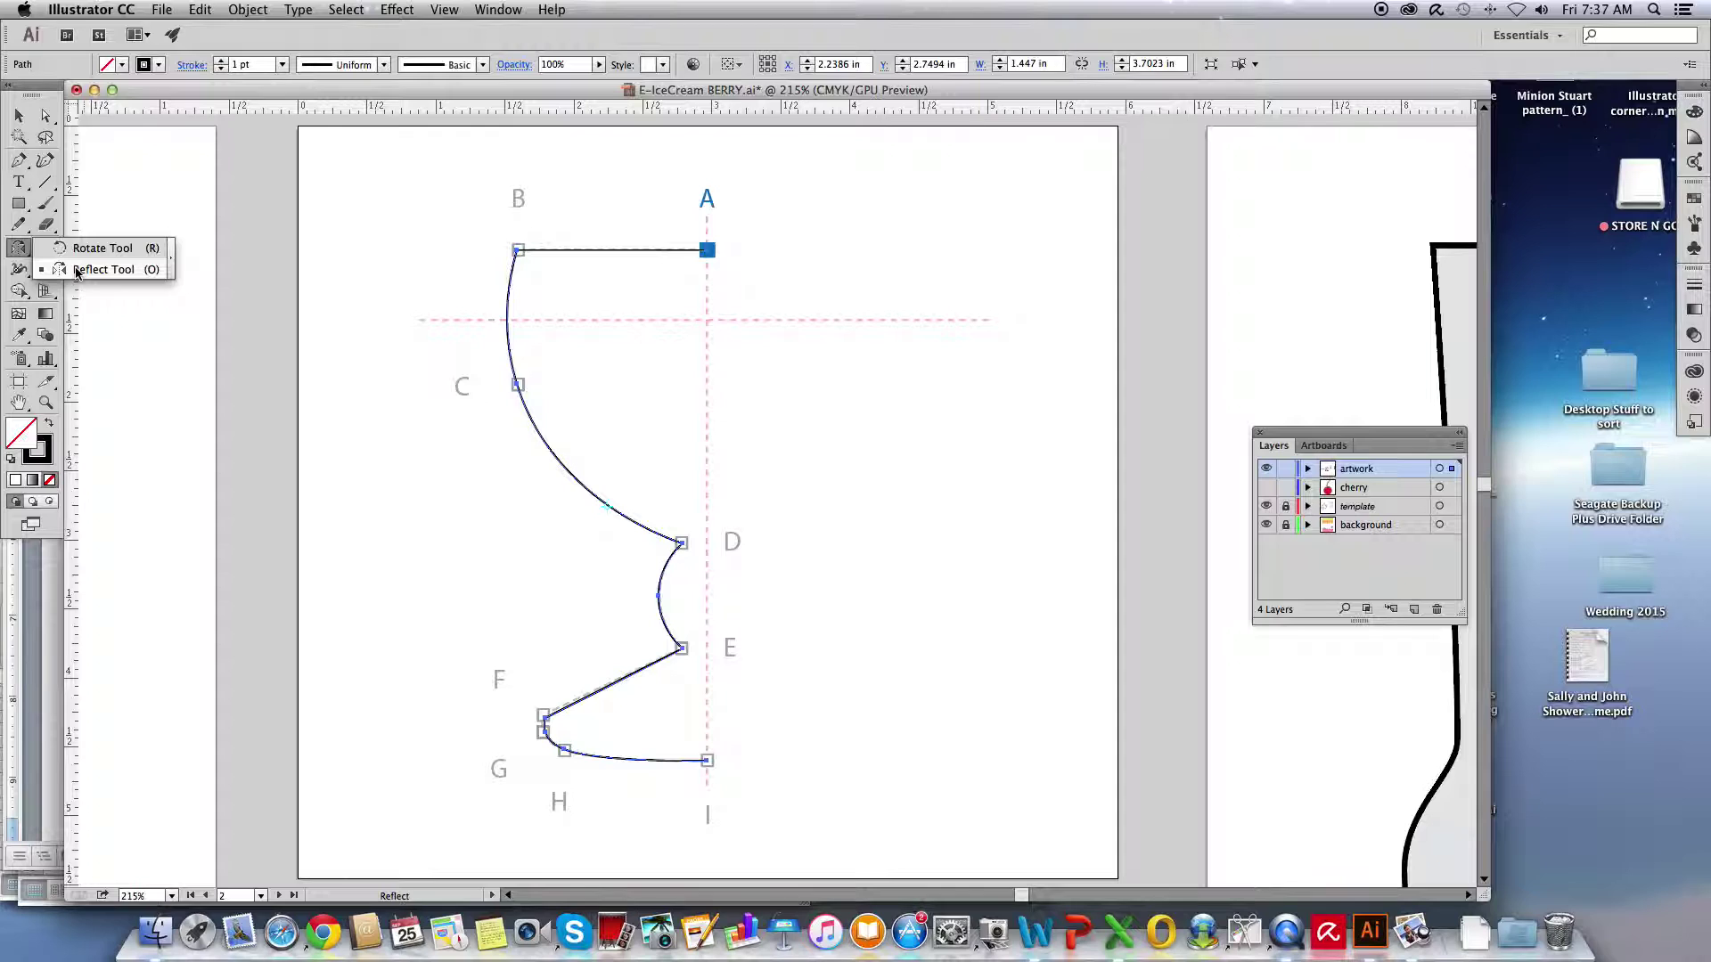
- Reflect the half-cup across the vertical centre guide, then delete the mirrored copy
click(77, 270)
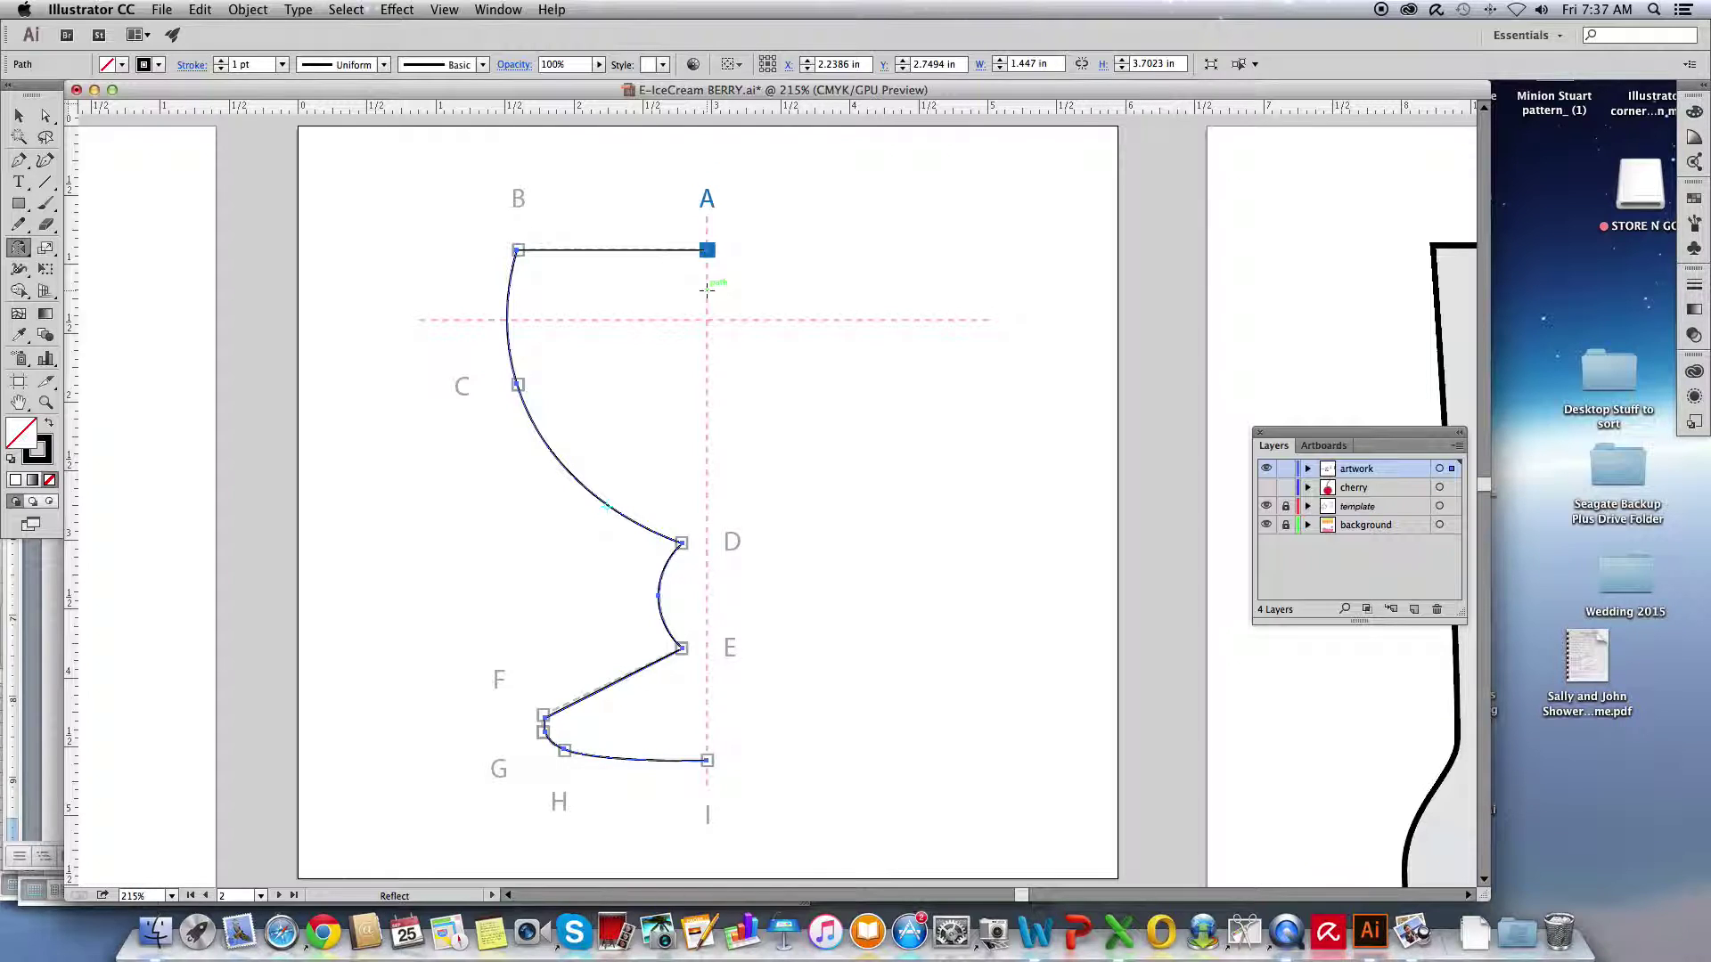
click(707, 289)
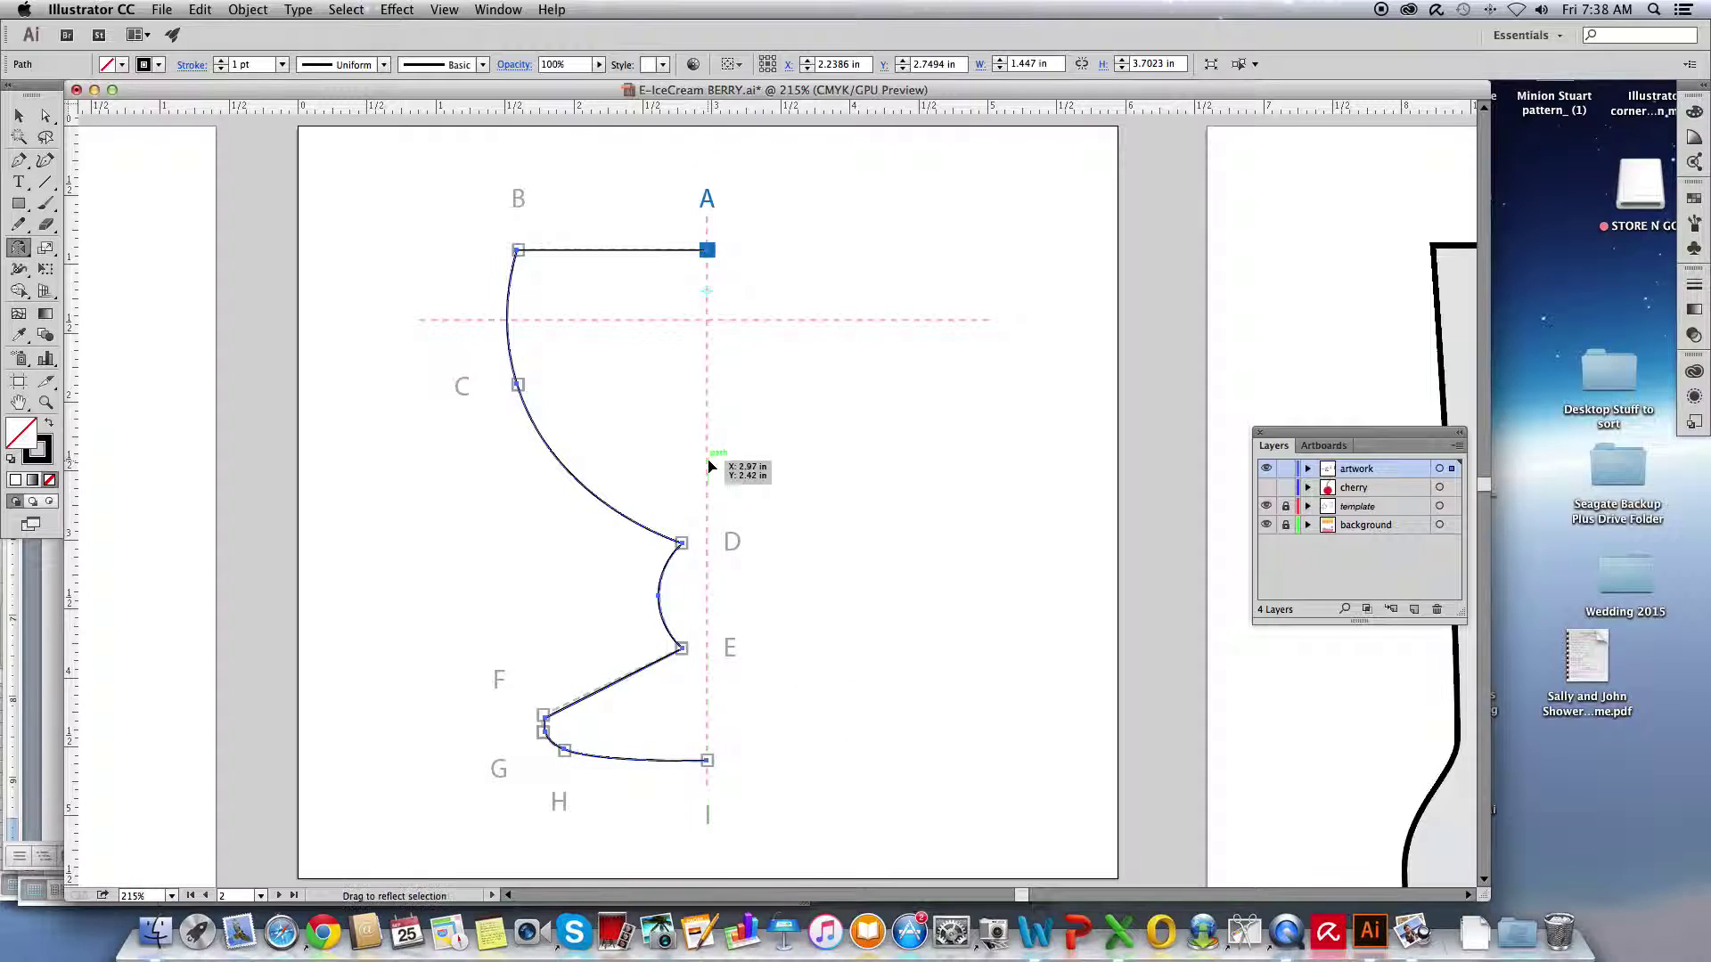
drag(710, 465, 709, 462)
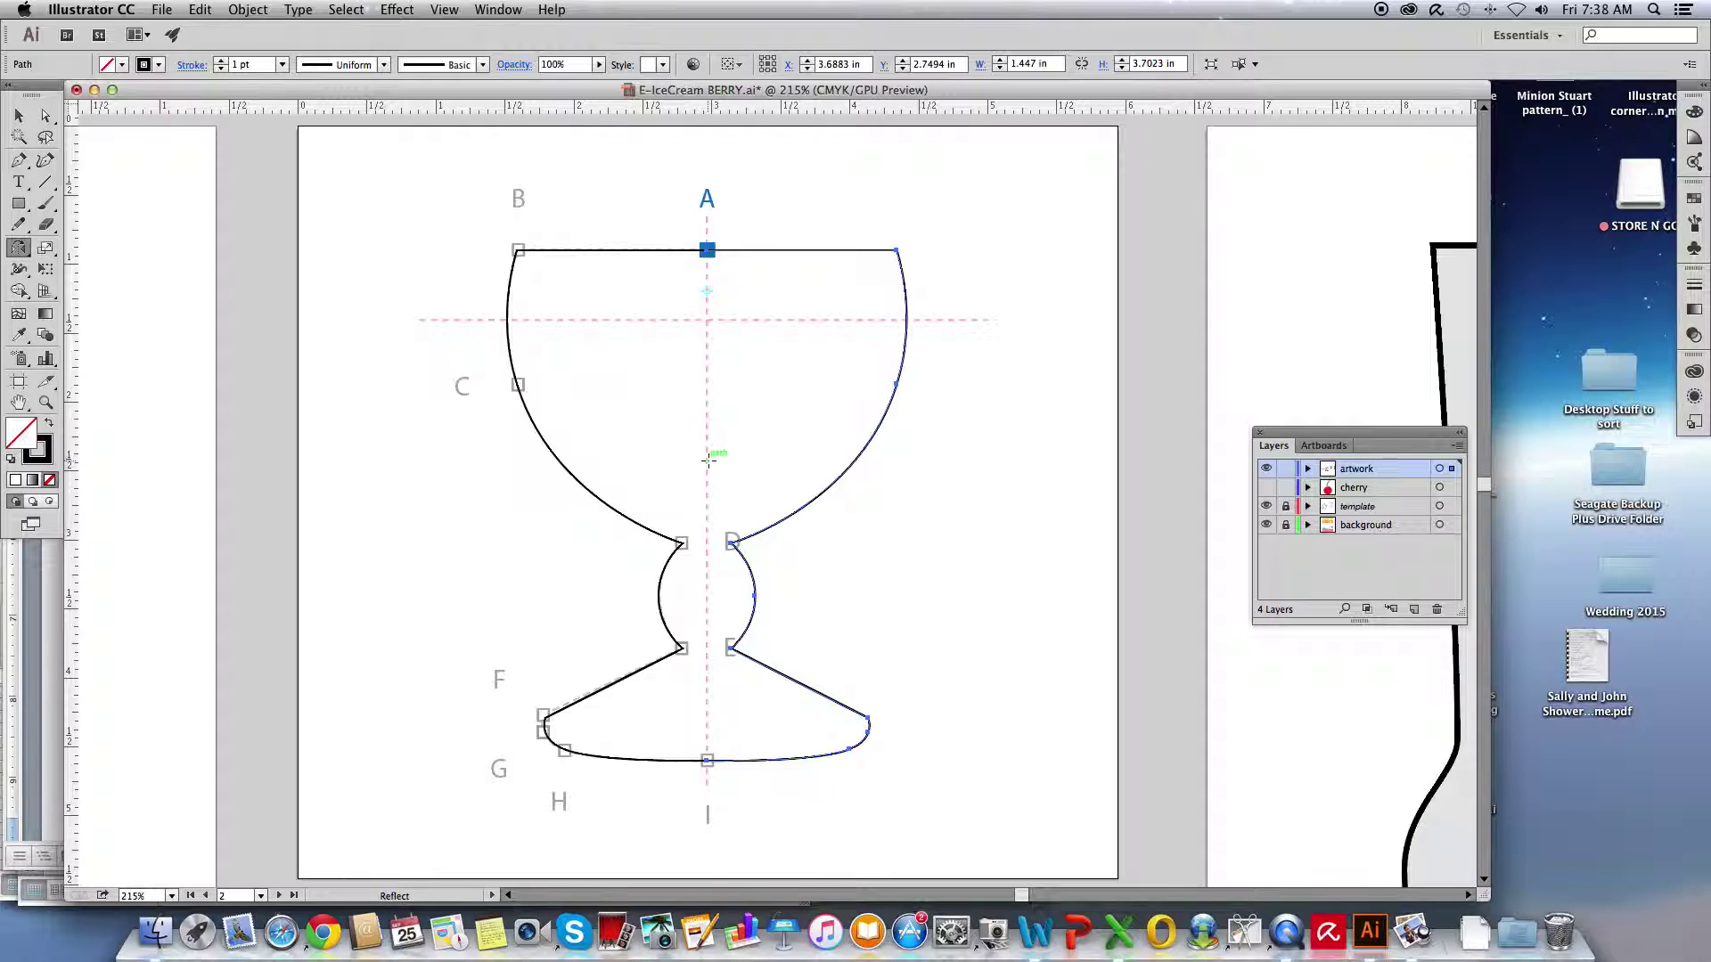
key(Delete)
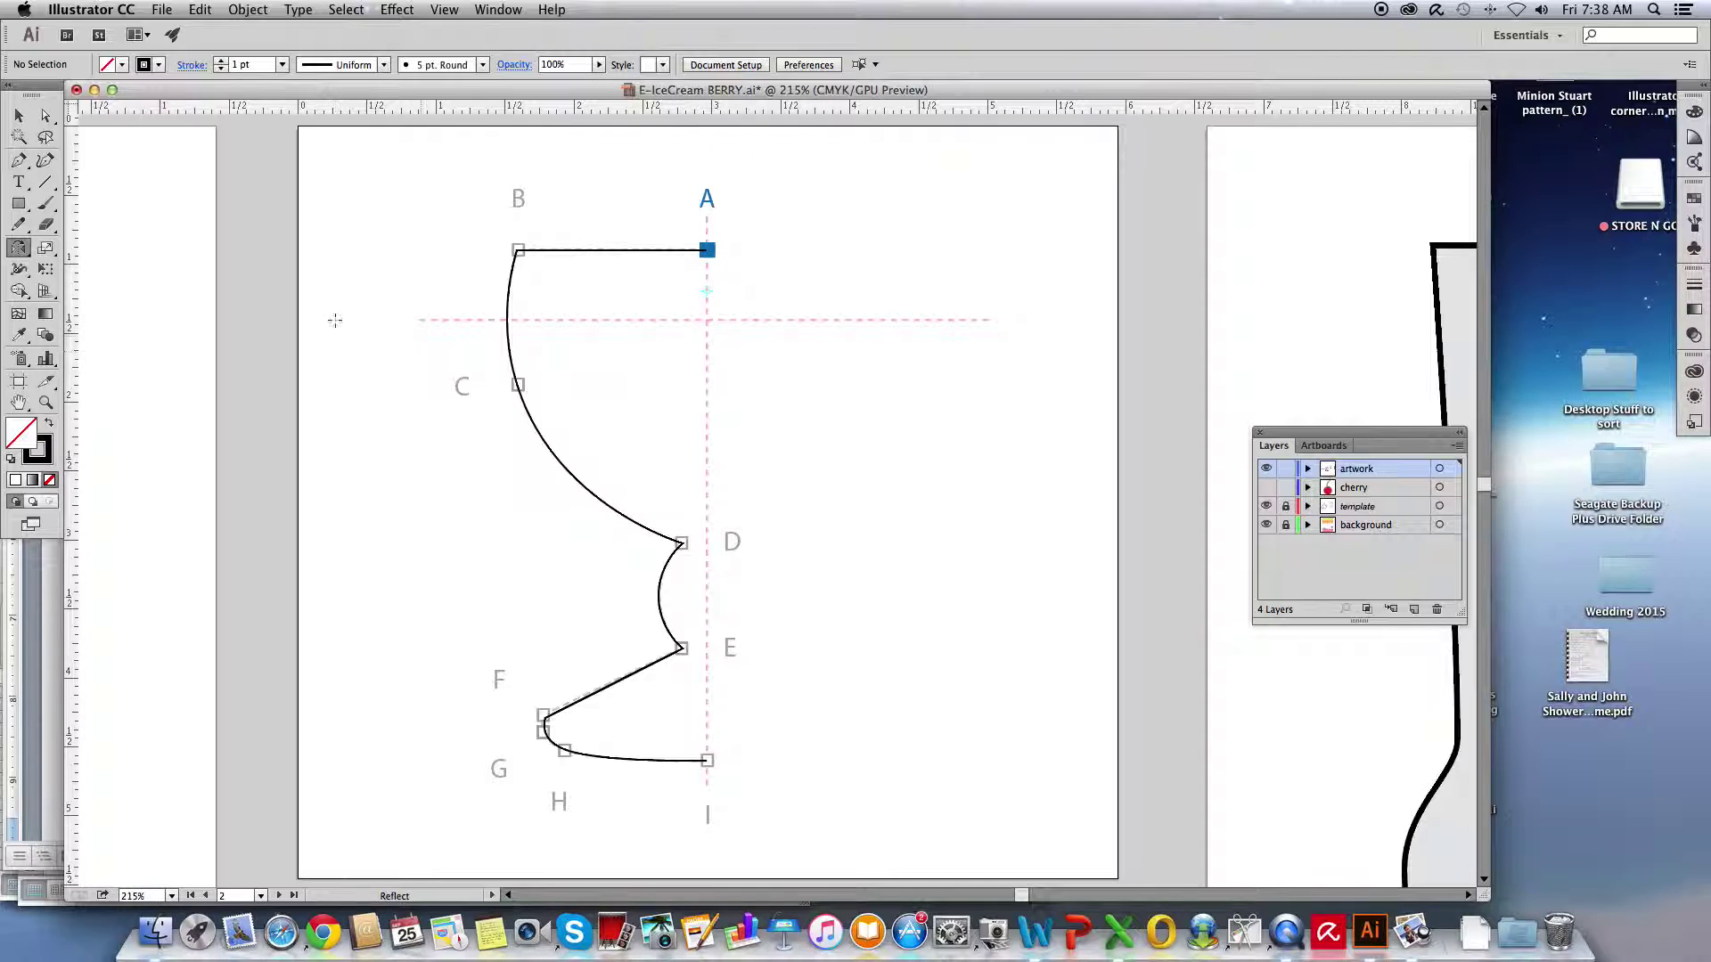
- Select the left half-cup path as a whole object, ready to reflect it
click(19, 115)
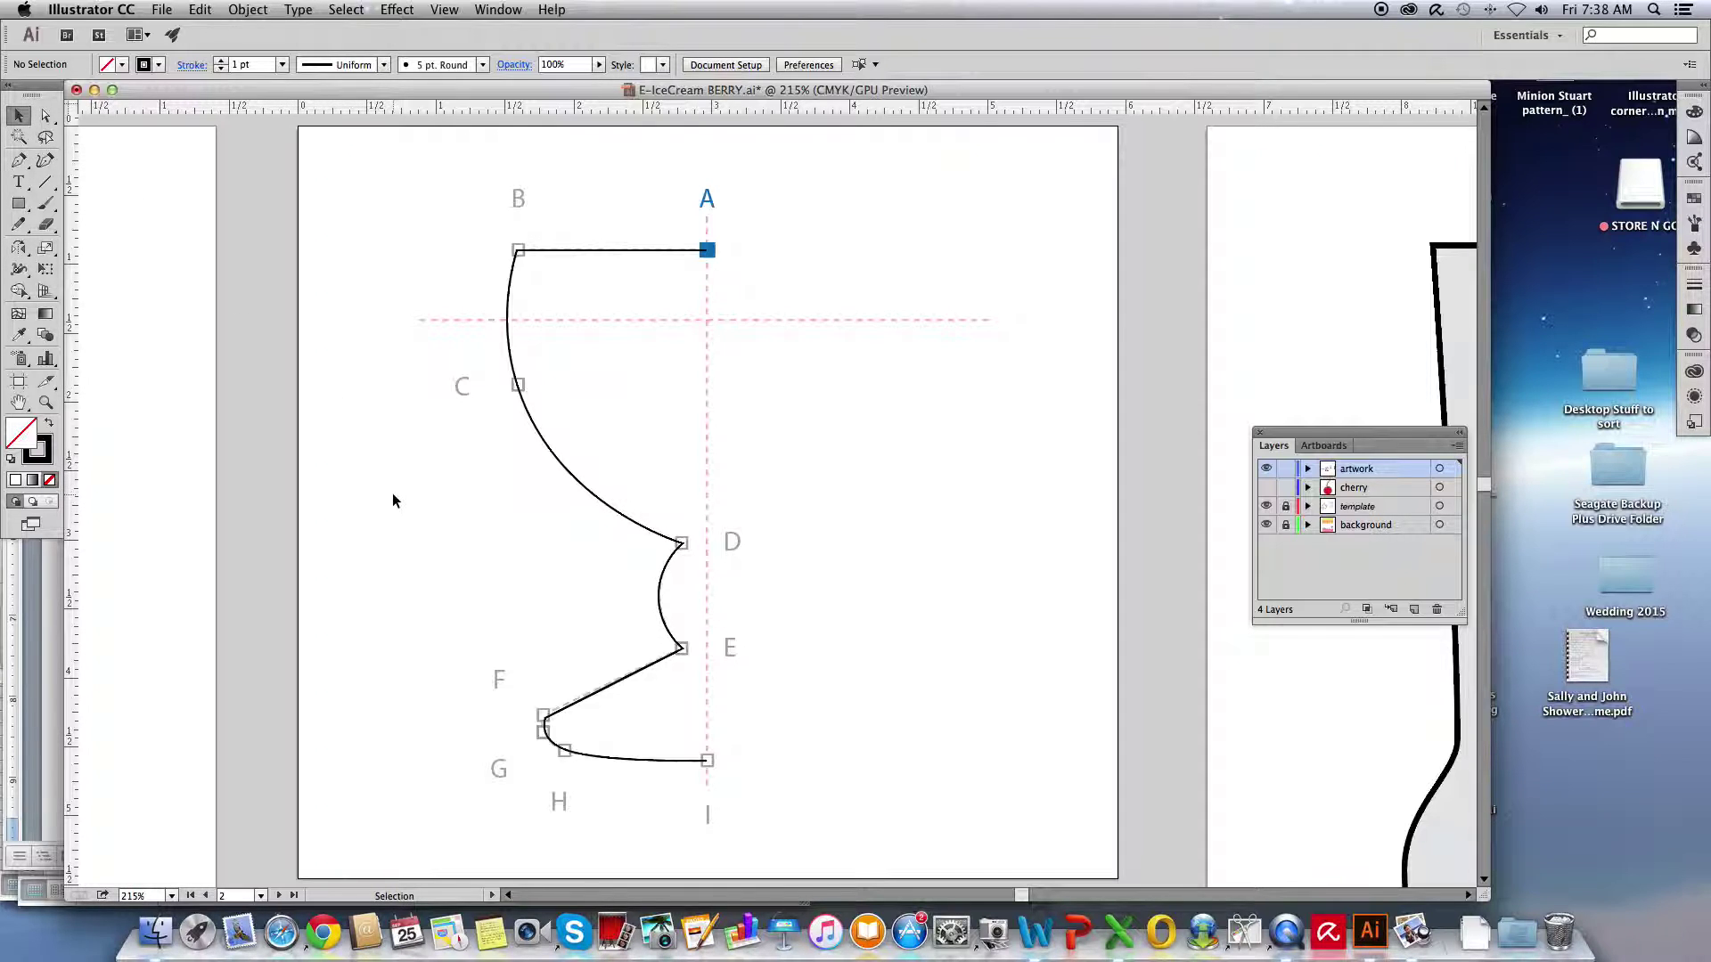
click(575, 484)
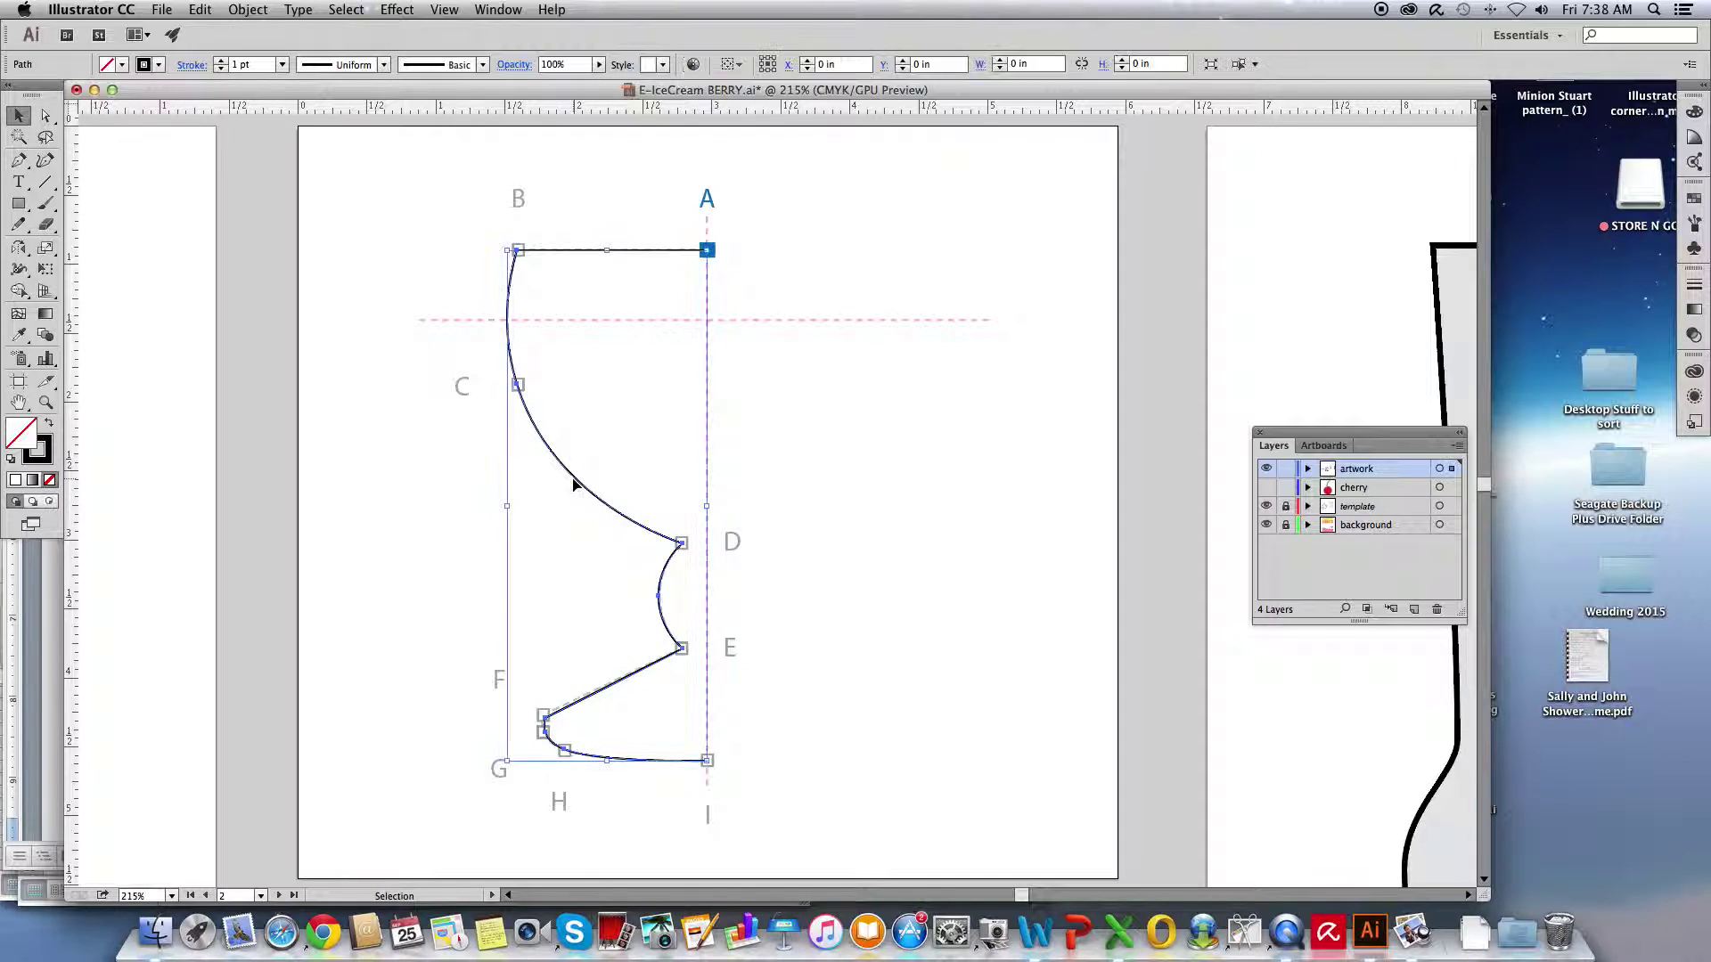
click(18, 248)
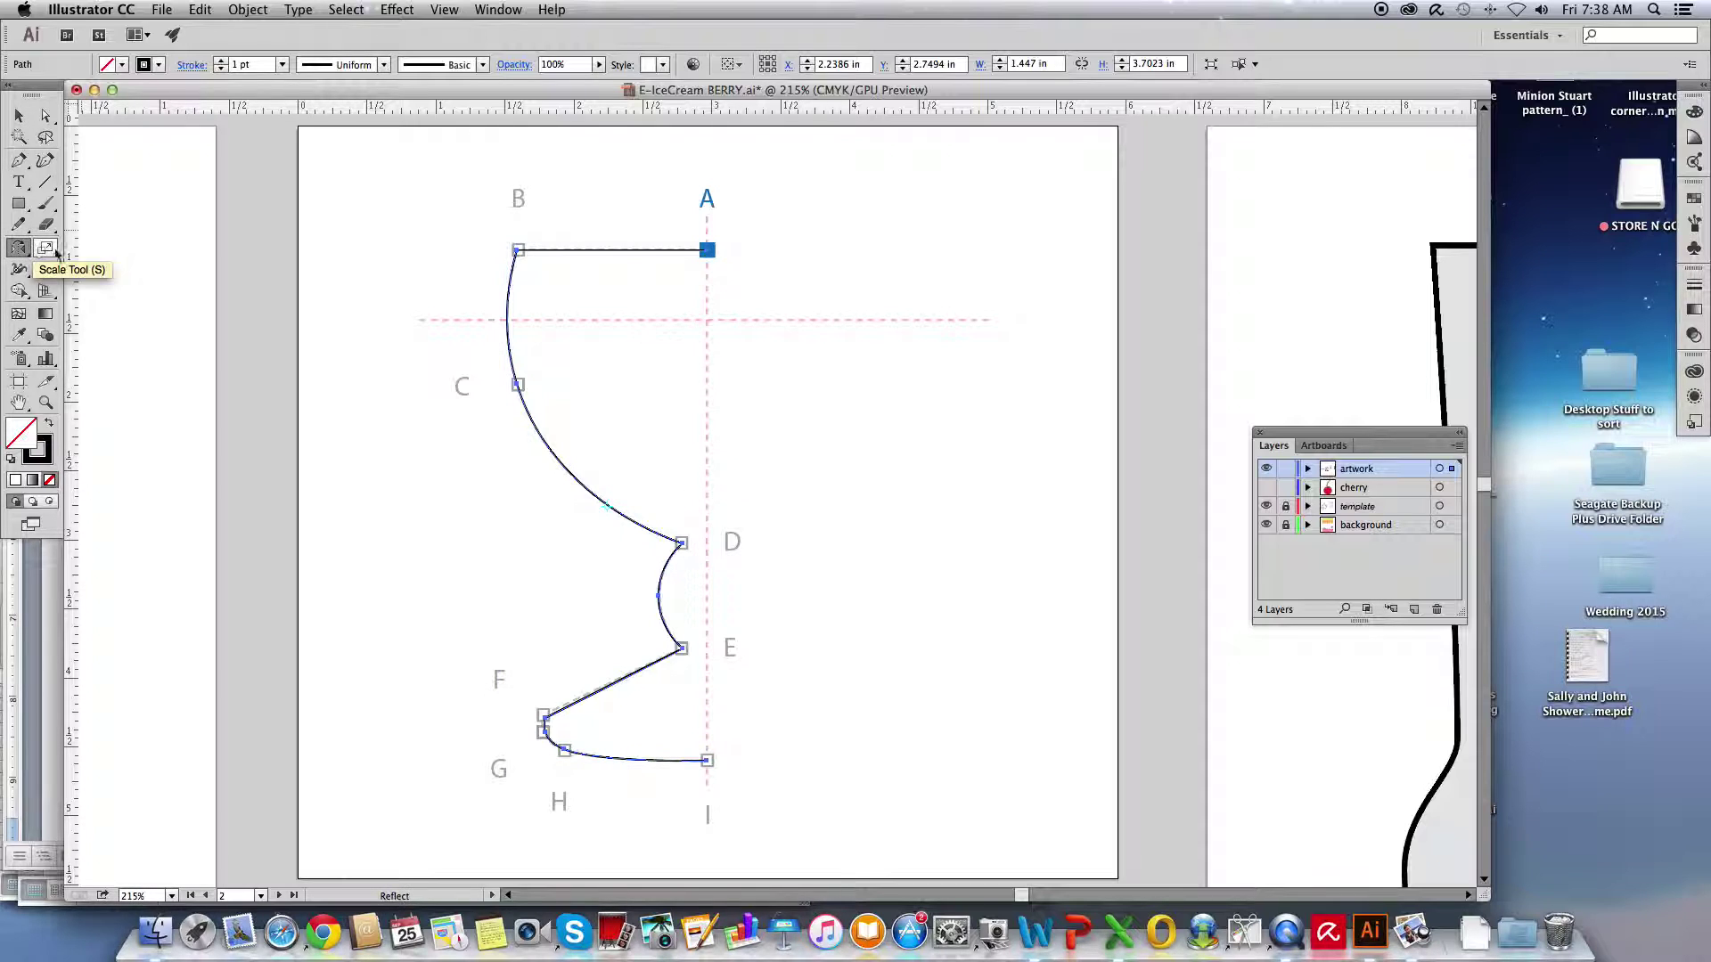
- Reflect a copy of the half-cup across the vertical centre guide at a 90° axis
alt+click(707, 387)
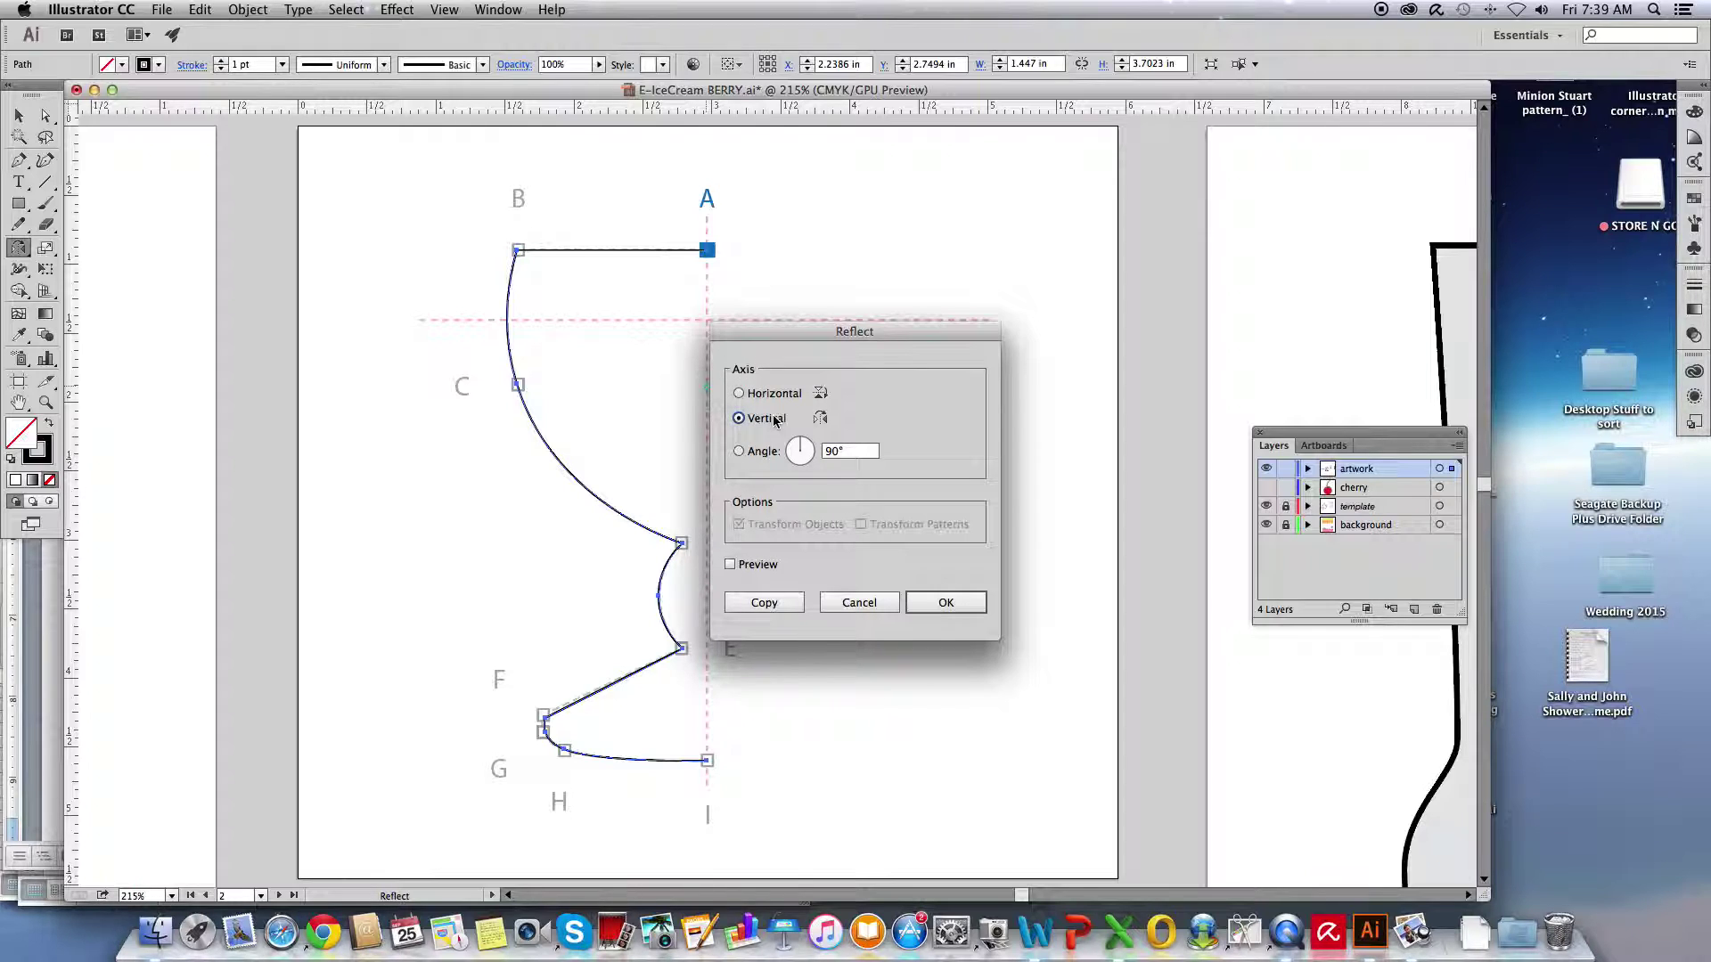
click(763, 603)
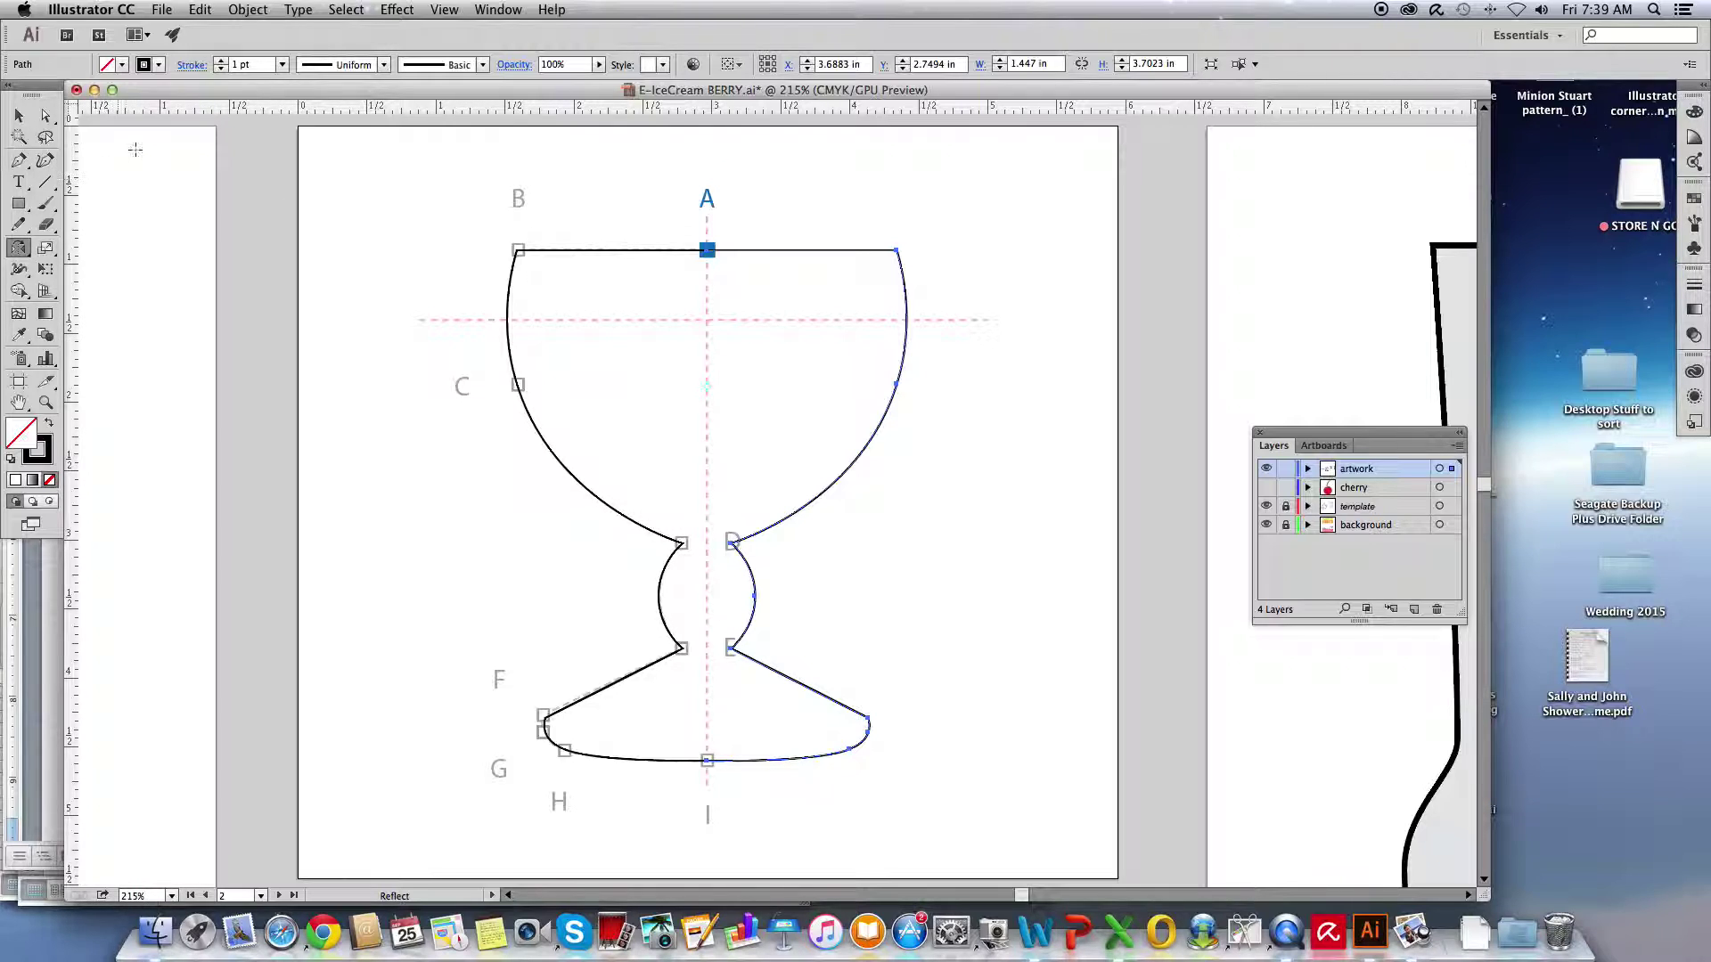
click(355, 11)
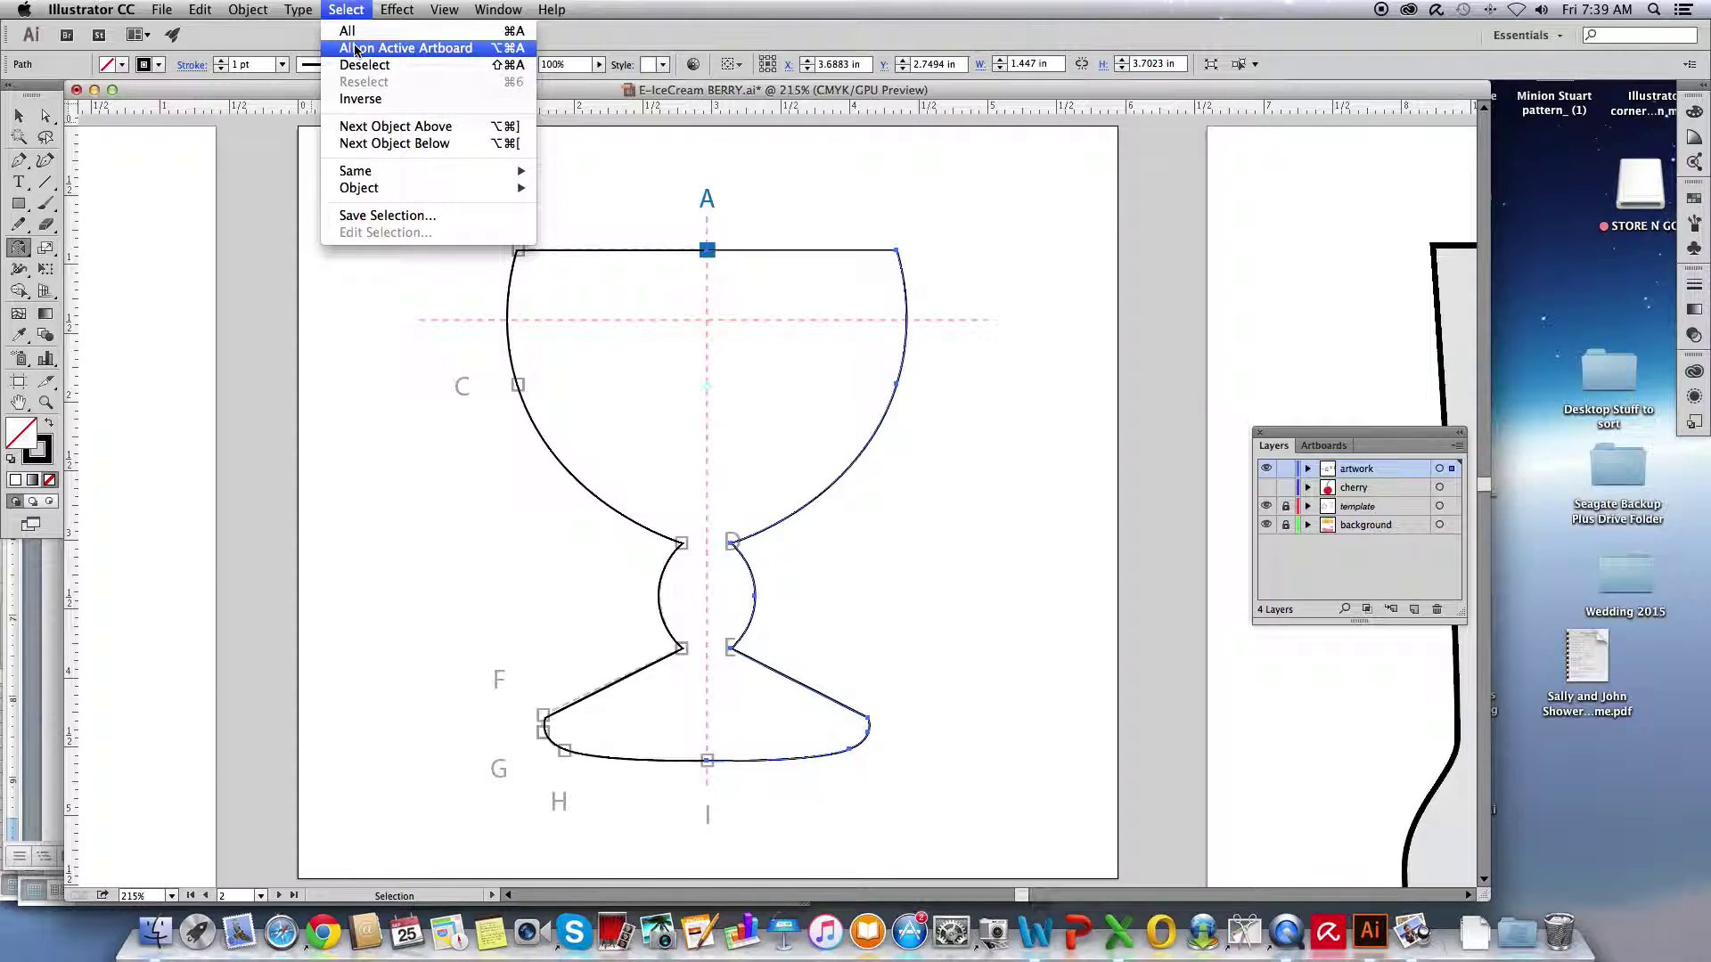
- Select both goblet halves with Select > All on Active Artboard, keeping the Selection tool active
click(355, 49)
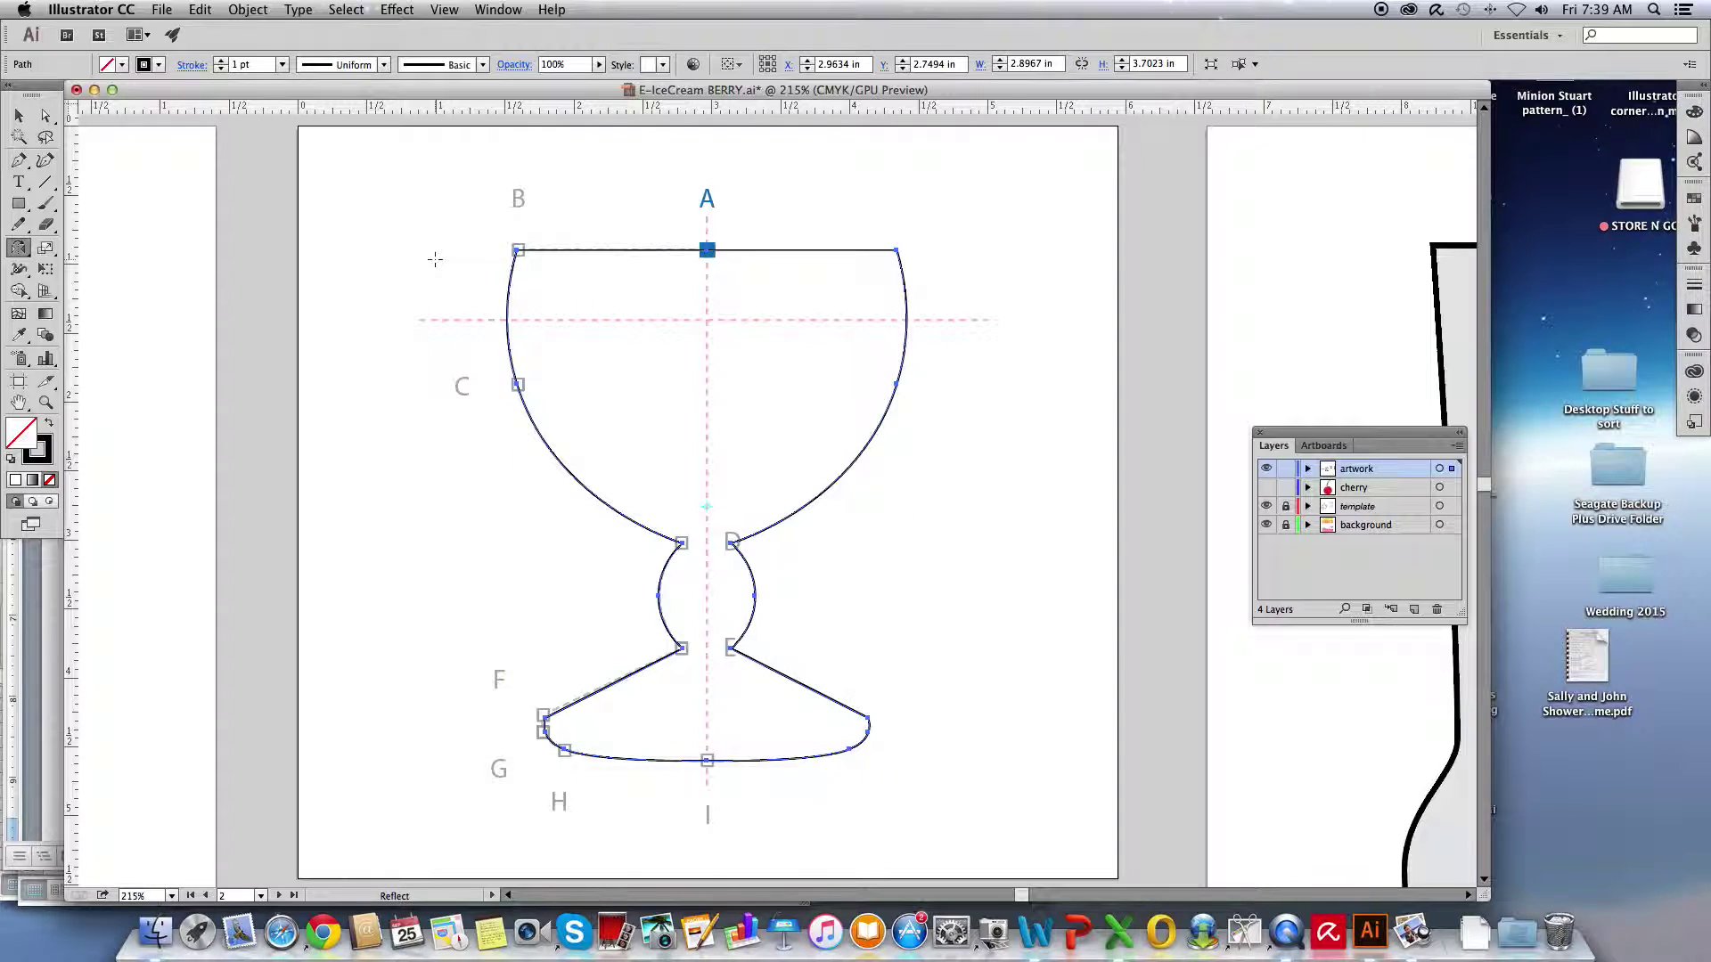
click(19, 116)
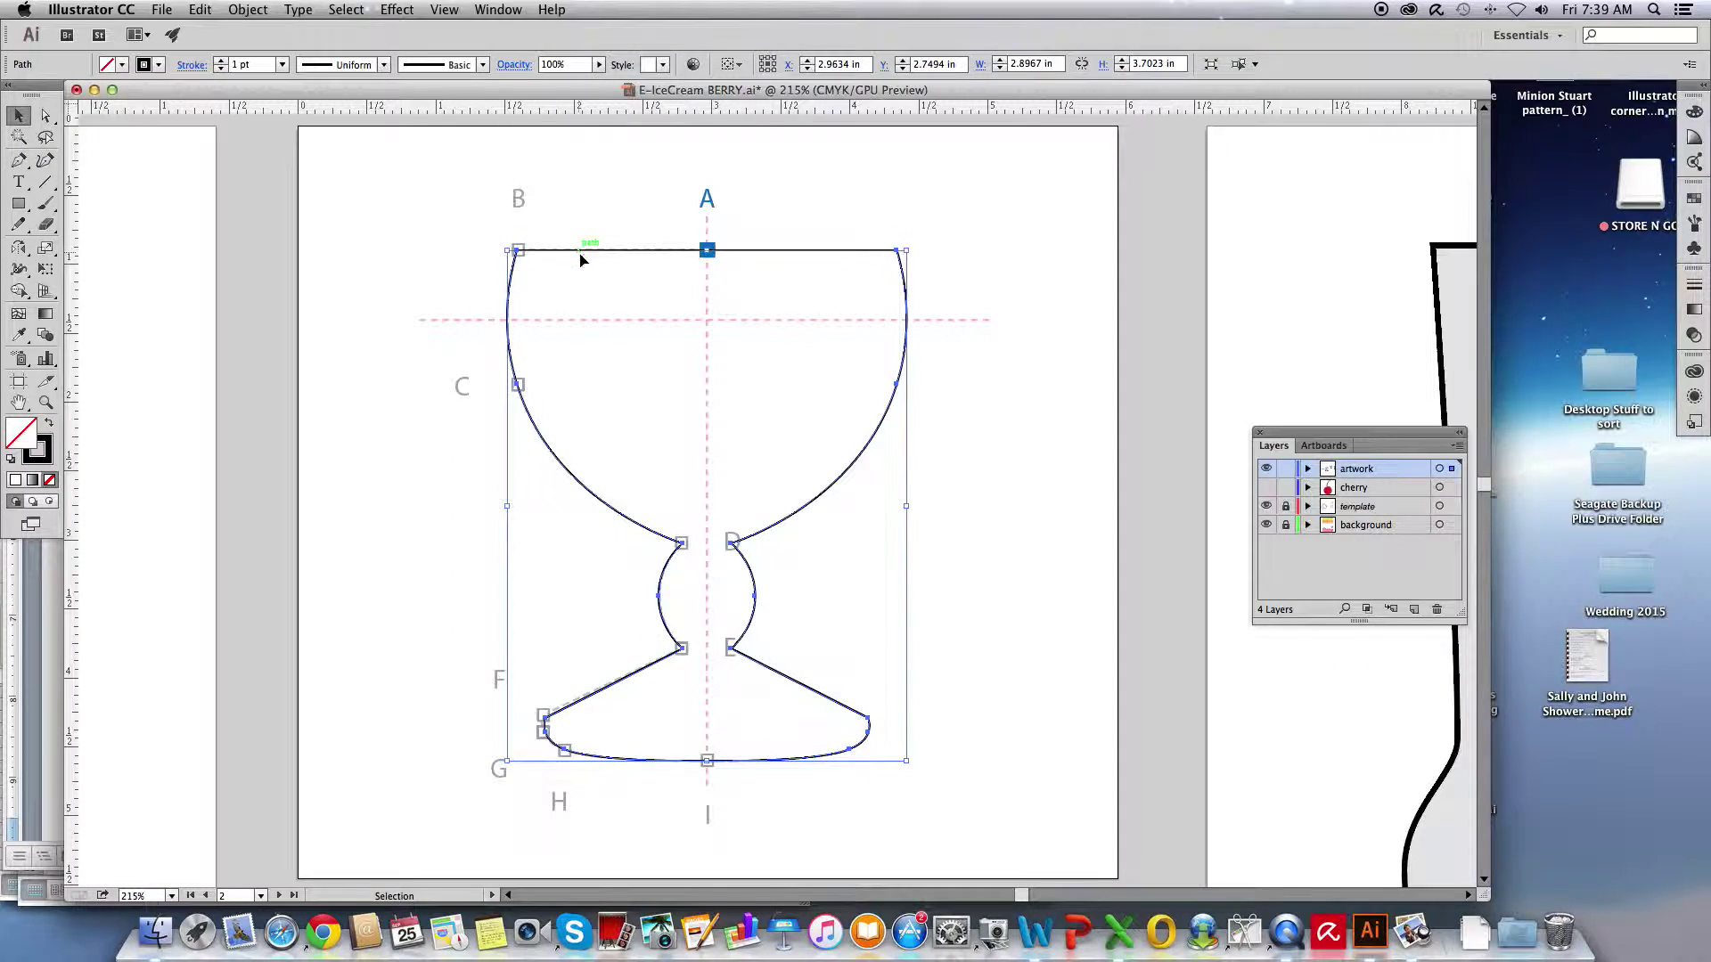
drag(579, 258, 597, 292)
key(super+z)
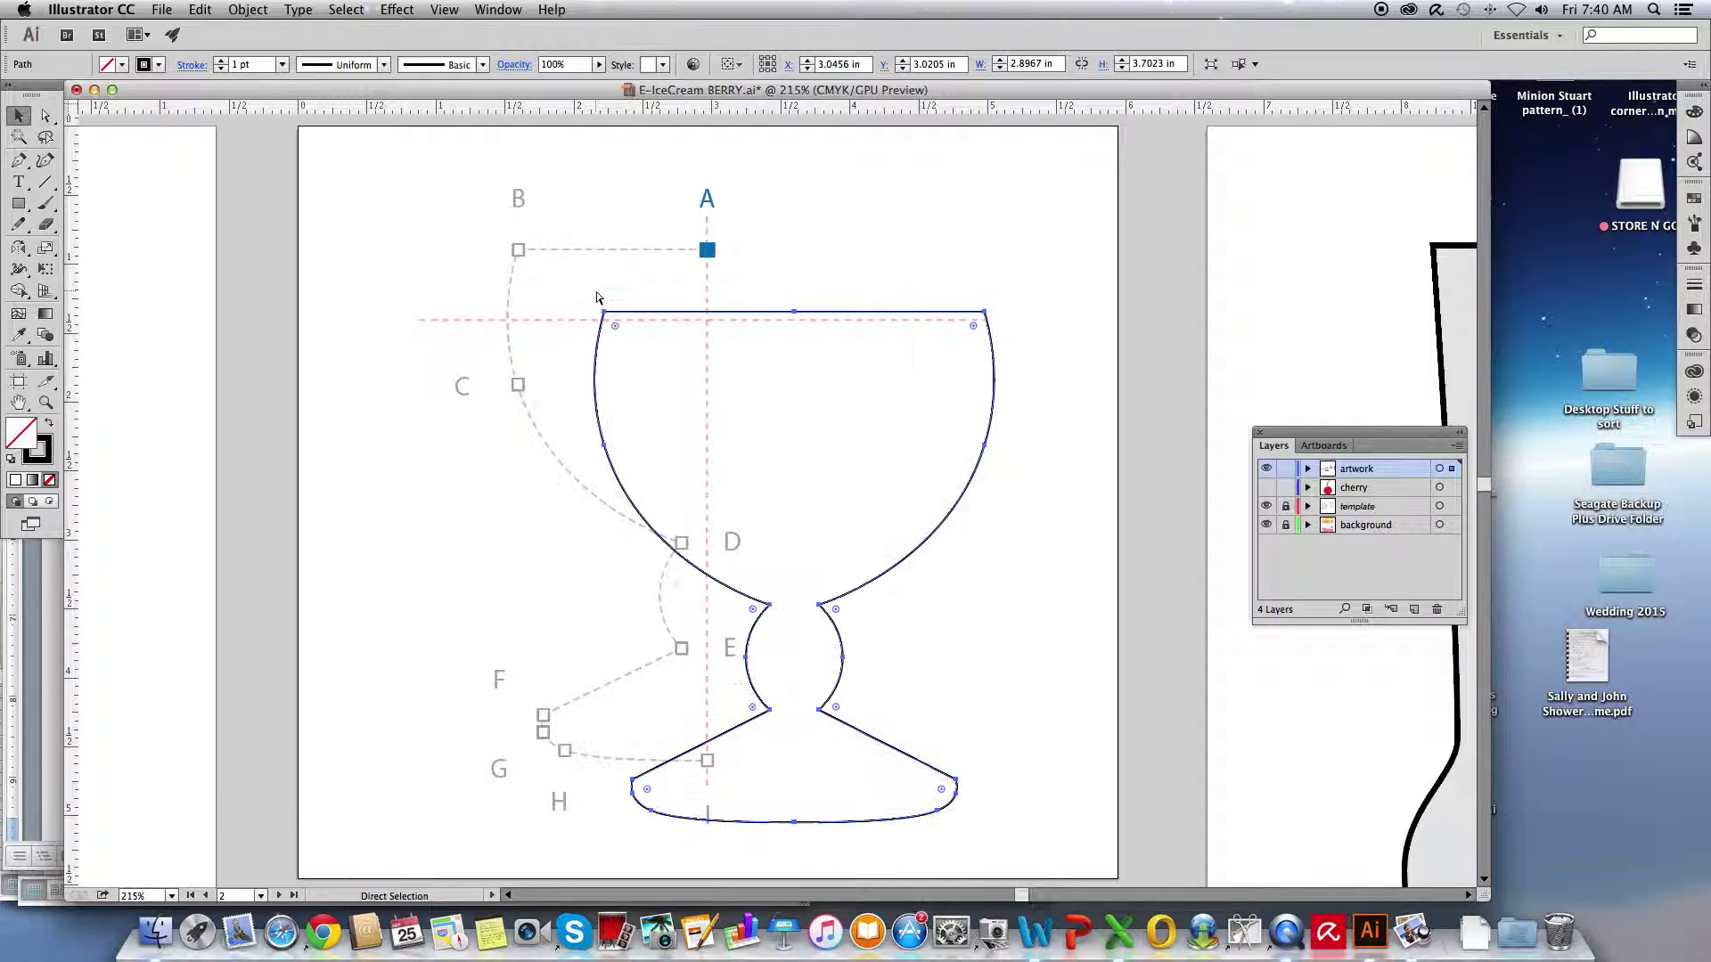
key(super+z)
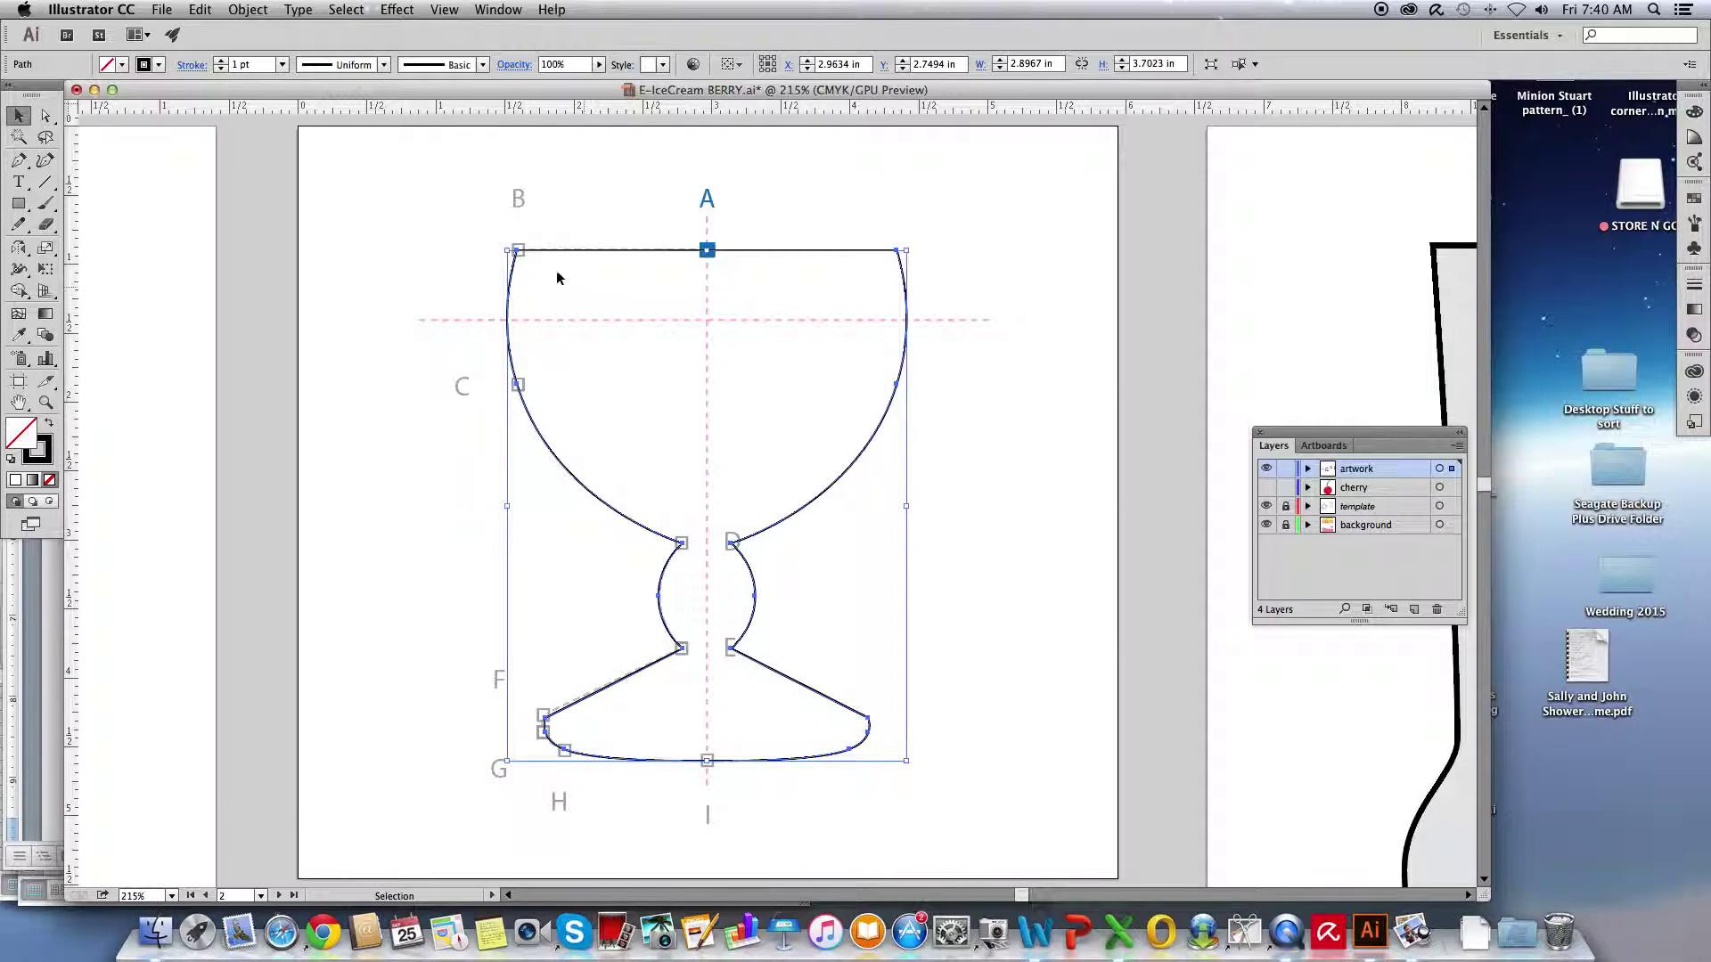
click(456, 224)
scroll(456, 227, right, 1)
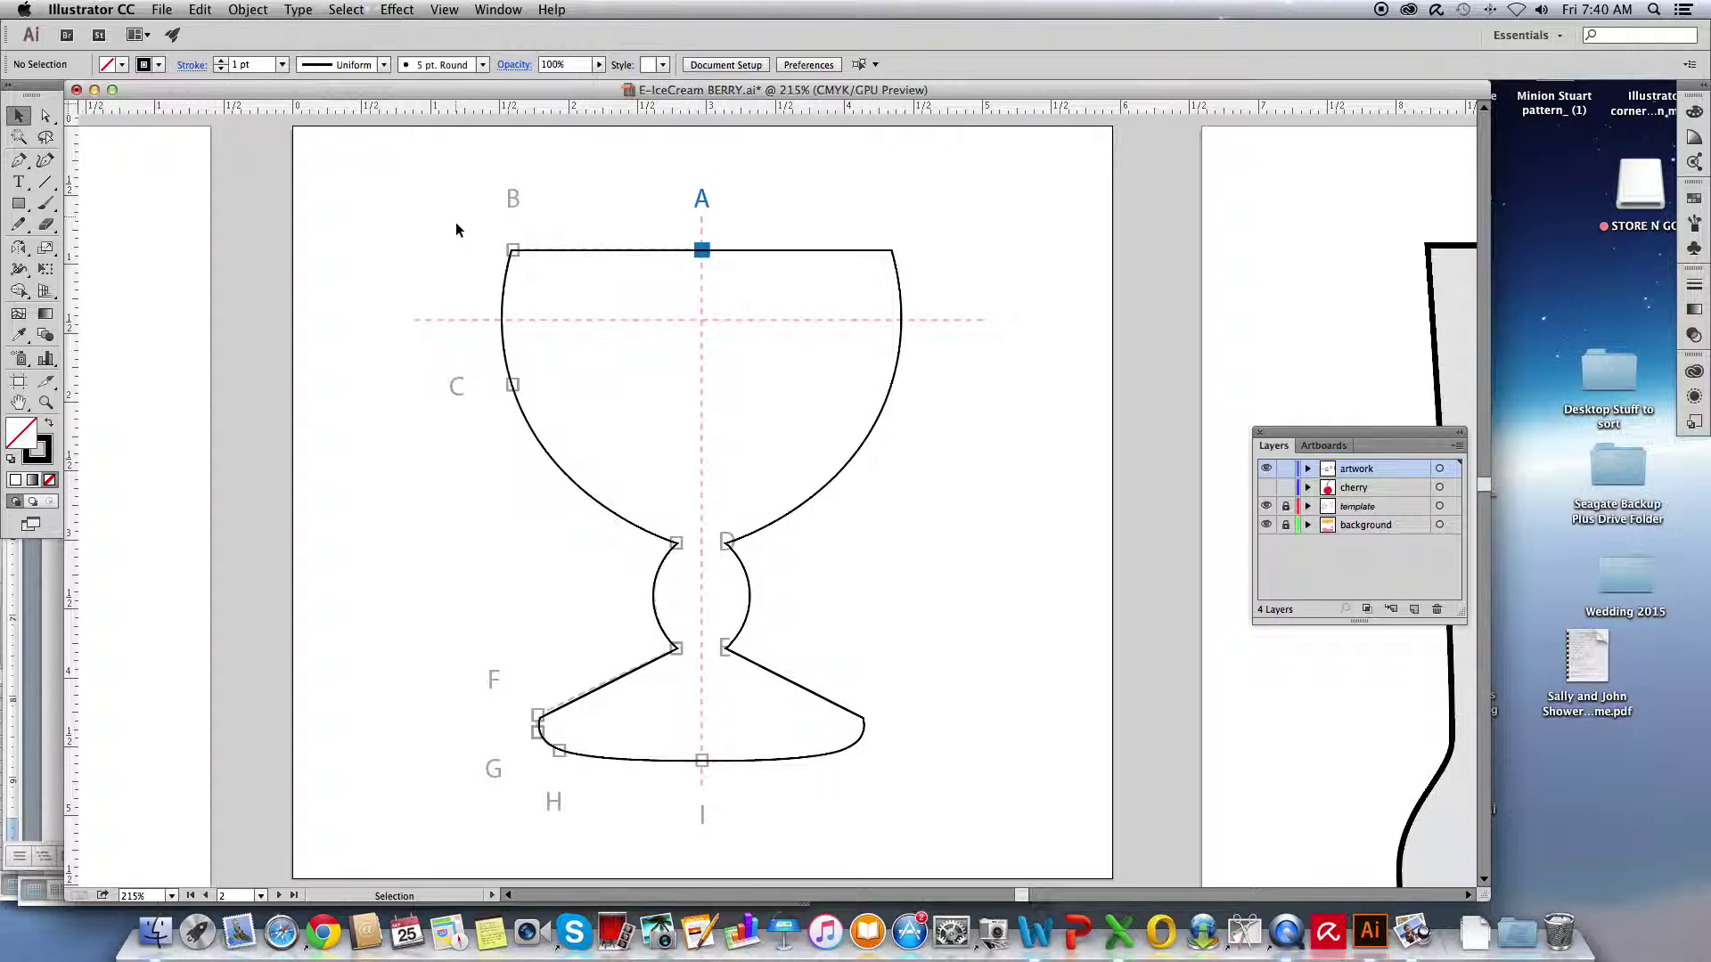